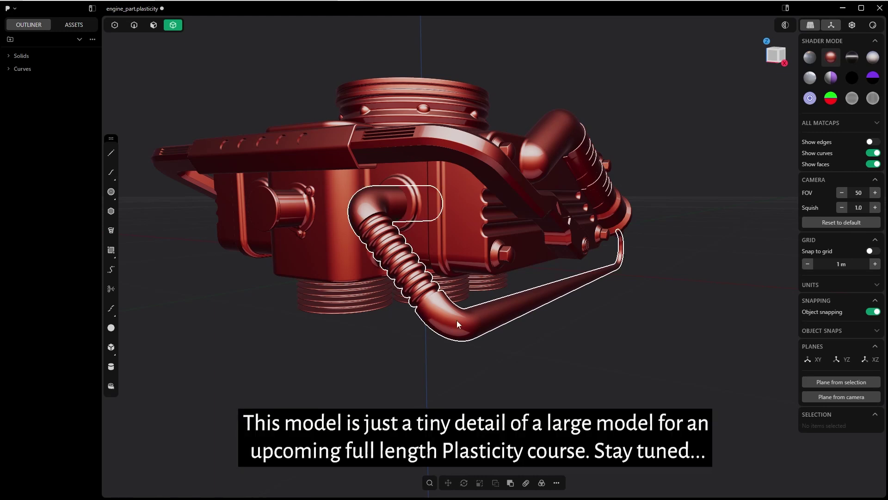
- Examine the finished tapered hose on the engine part from several sides, along with the guide curve it follows
{"action": "middle_click_drag", "start_coordinate": [575, 287], "coordinate": [692, 269]}
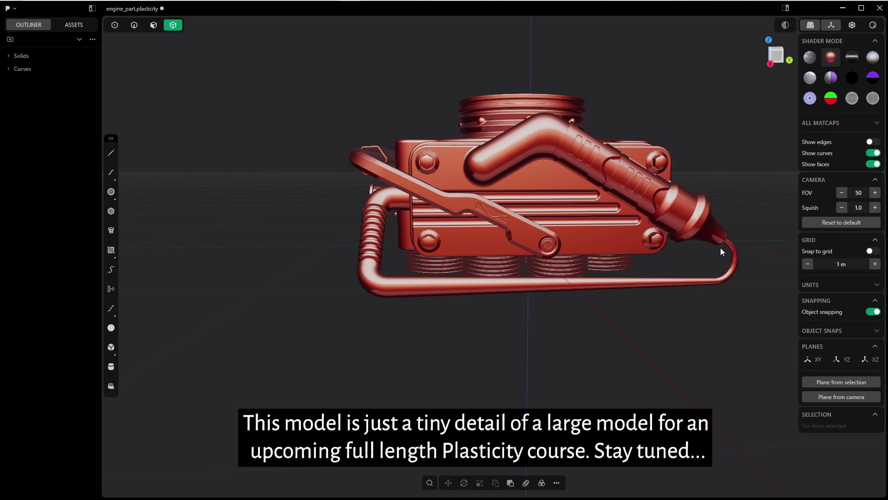
{"action": "middle_click_drag", "start_coordinate": [720, 248], "coordinate": [529, 228], "text": "shift"}
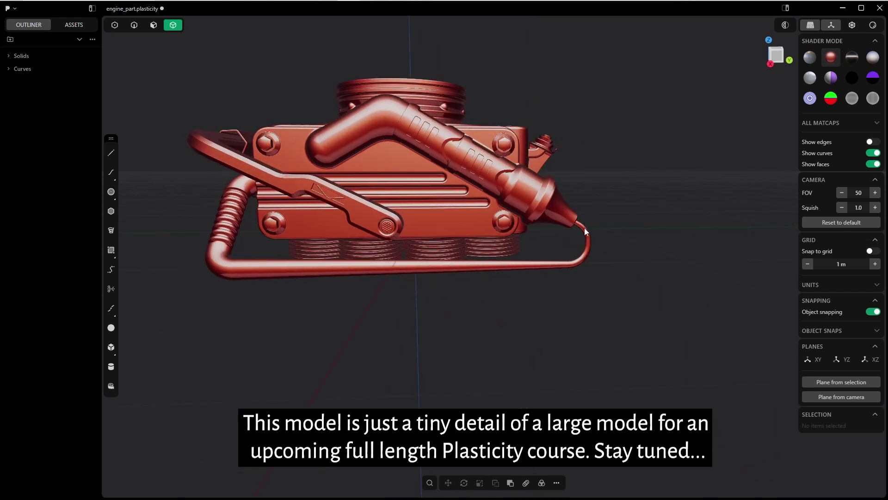
{"action": "middle_click_drag", "start_coordinate": [585, 228], "coordinate": [443, 194]}
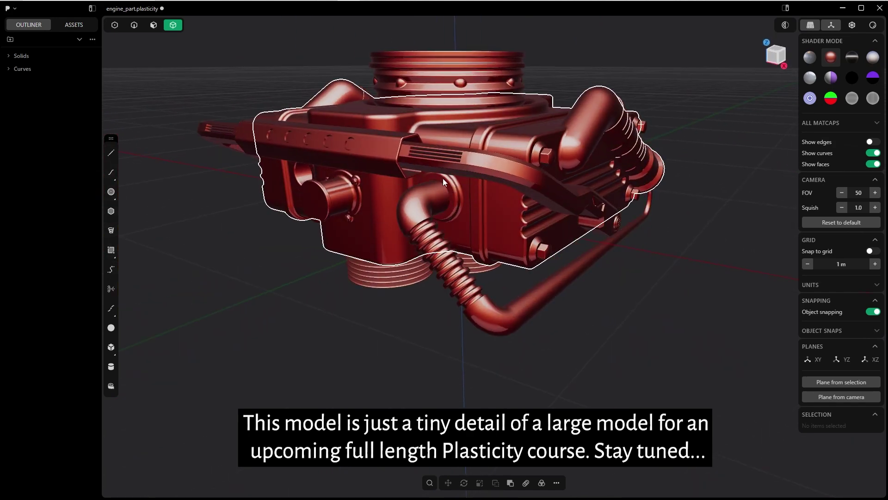
{"action": "left_click", "coordinate": [442, 194]}
{"action": "key", "text": "g"}
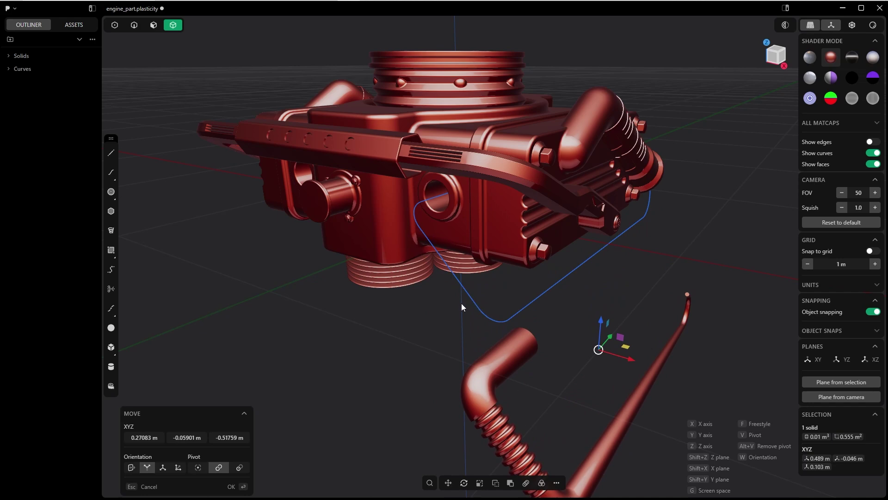
{"action": "key", "text": "Escape"}
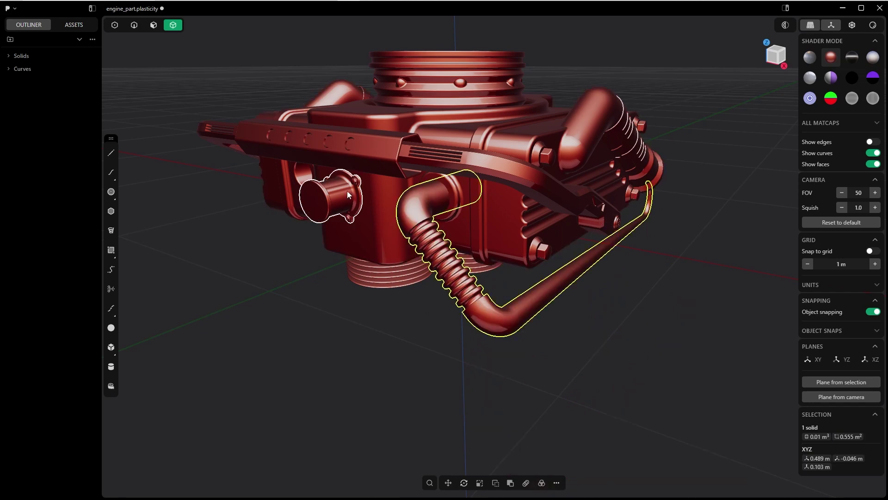
{"action": "middle_click_drag", "start_coordinate": [312, 171], "coordinate": [510, 251]}
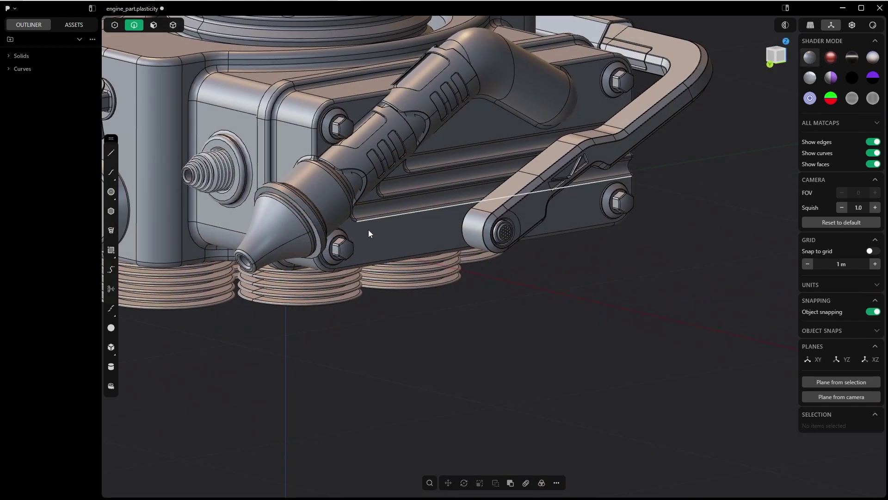
- Start a polyline at the centre of the cone-shaped nozzle's opening and draw its first segment straight out along the nozzle axis
{"action": "middle_click_drag", "start_coordinate": [368, 229], "coordinate": [455, 243]}
{"action": "scroll", "coordinate": [277, 290], "scroll_direction": "up", "scroll_amount": 2}
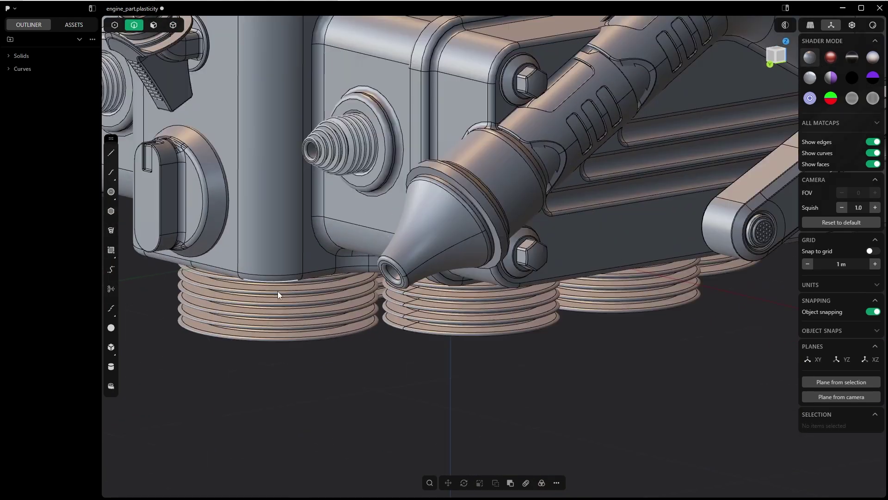
{"action": "key", "text": "l"}
{"action": "scroll", "coordinate": [387, 329], "scroll_direction": "up", "scroll_amount": 2}
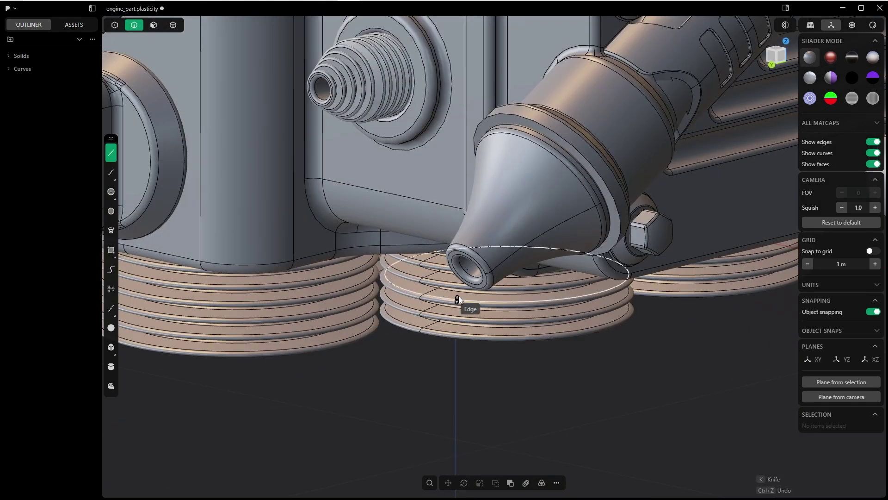
{"action": "scroll", "coordinate": [451, 305], "scroll_direction": "up", "scroll_amount": 2}
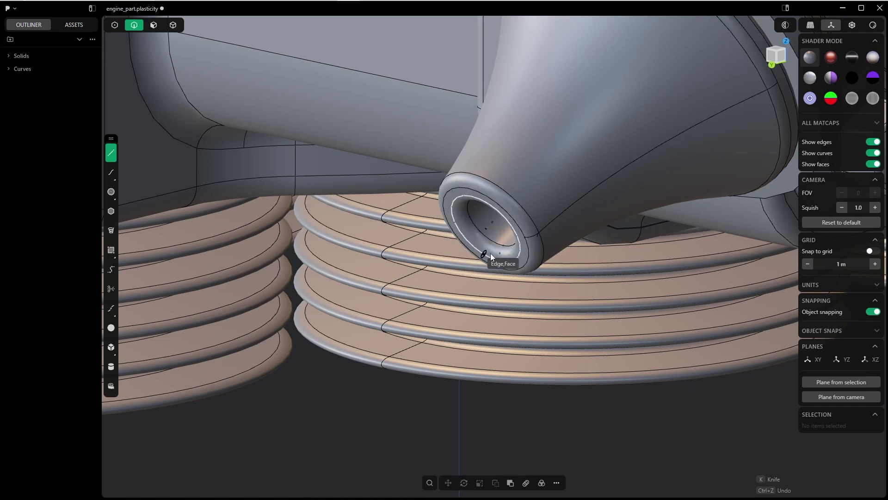
{"action": "left_click", "coordinate": [486, 229]}
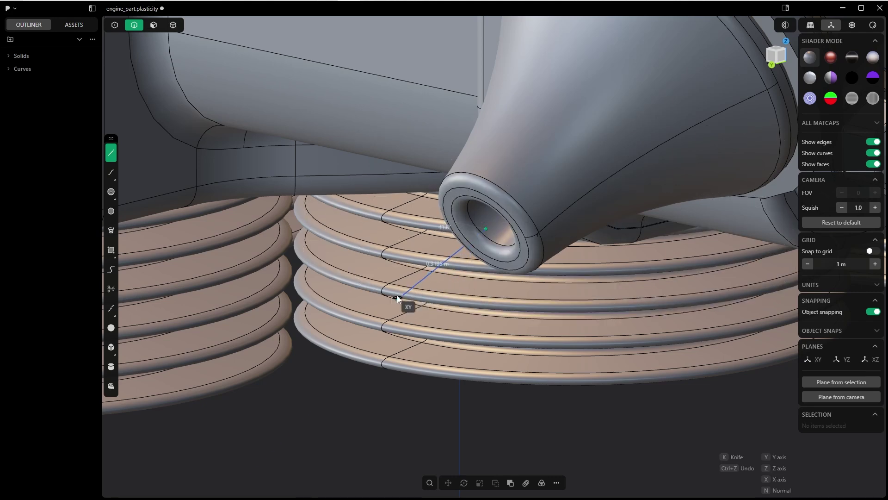
{"action": "scroll", "coordinate": [397, 299], "scroll_direction": "down", "scroll_amount": 4}
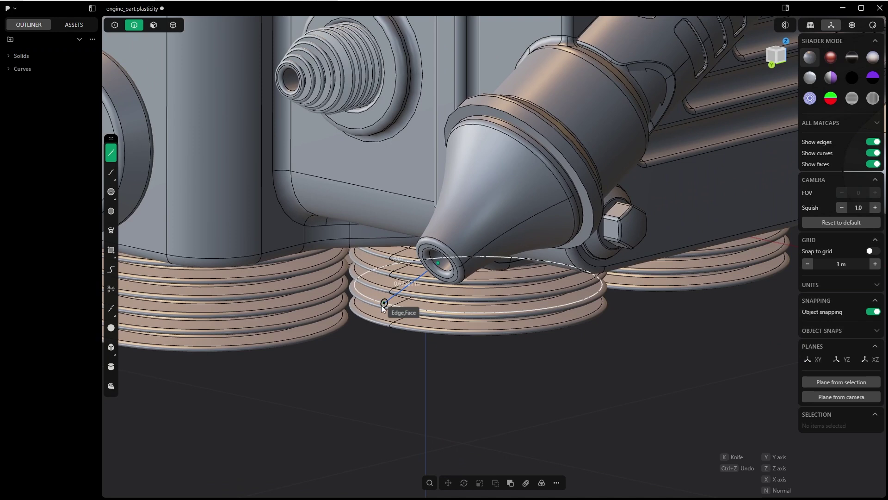
{"action": "key", "text": "ctrl+KP_3"}
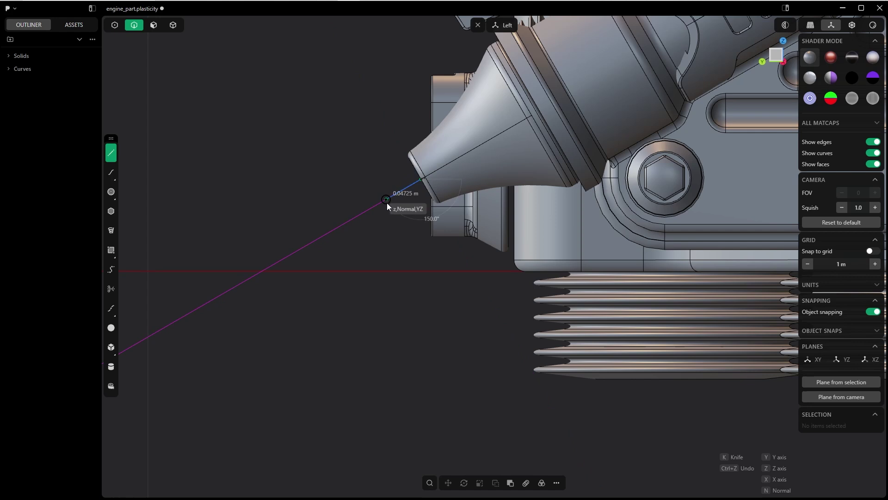
{"action": "left_click", "coordinate": [341, 226]}
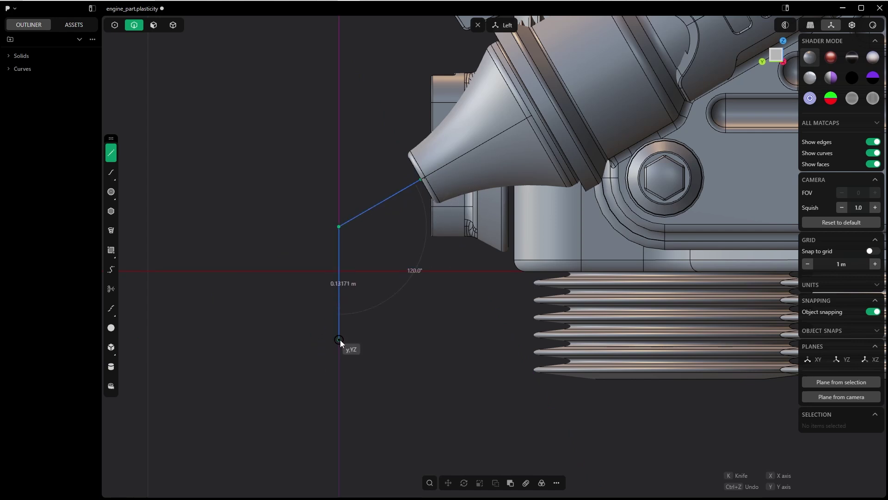
- Extend the polyline about 0.13 m straight down and about 1.6 m horizontally beyond the engine's far side
{"action": "left_click", "coordinate": [340, 340]}
{"action": "scroll", "coordinate": [445, 270], "scroll_direction": "down", "scroll_amount": 5}
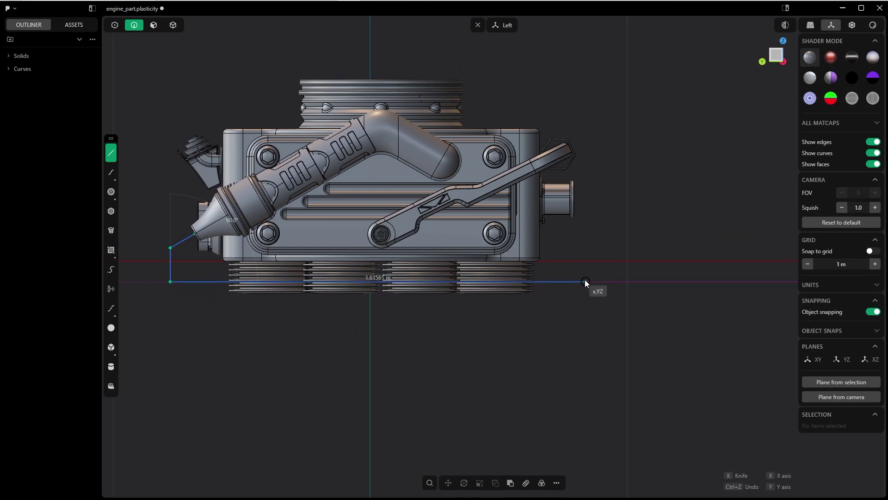
{"action": "left_click", "coordinate": [592, 281]}
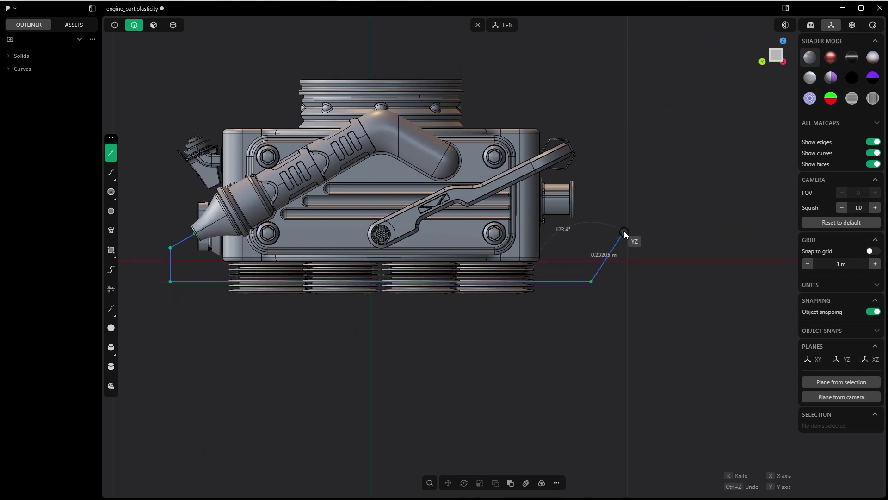
- Continue the polyline in the front view to the centre of the round port beside the middle block
{"action": "middle_click_drag", "start_coordinate": [625, 233], "coordinate": [499, 262]}
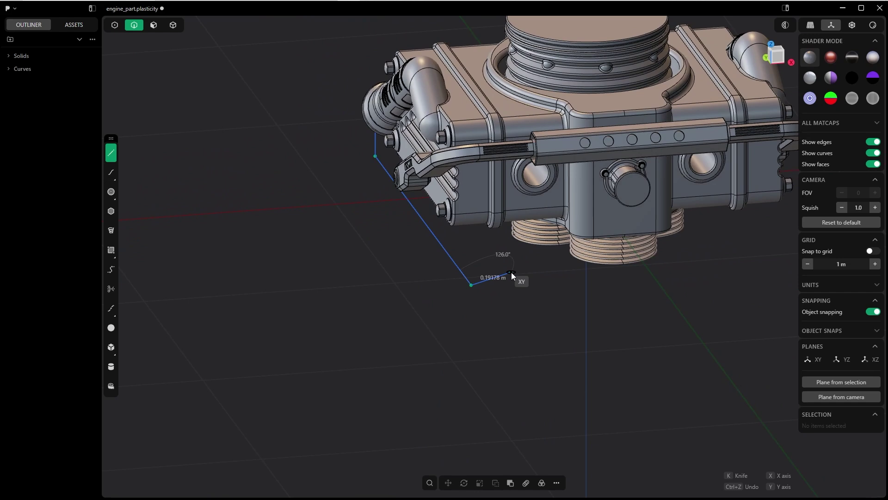
{"action": "key", "text": "KP_1"}
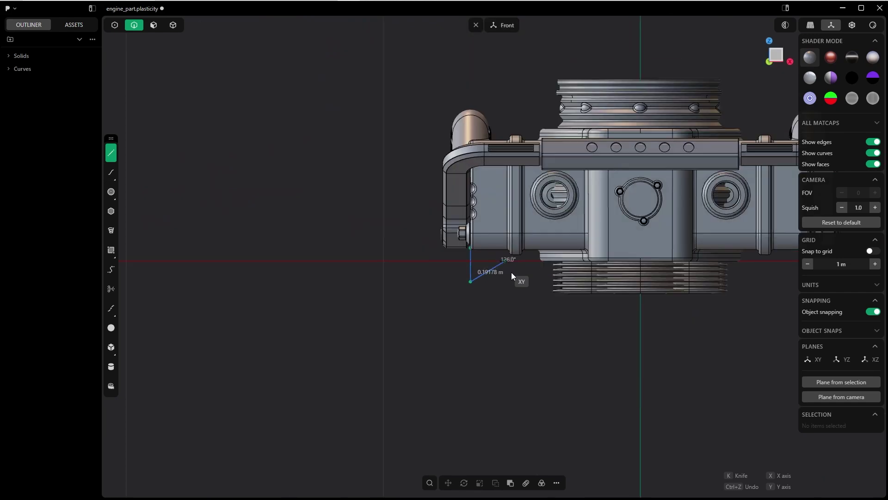
{"action": "scroll", "coordinate": [518, 283], "scroll_direction": "up", "scroll_amount": 5}
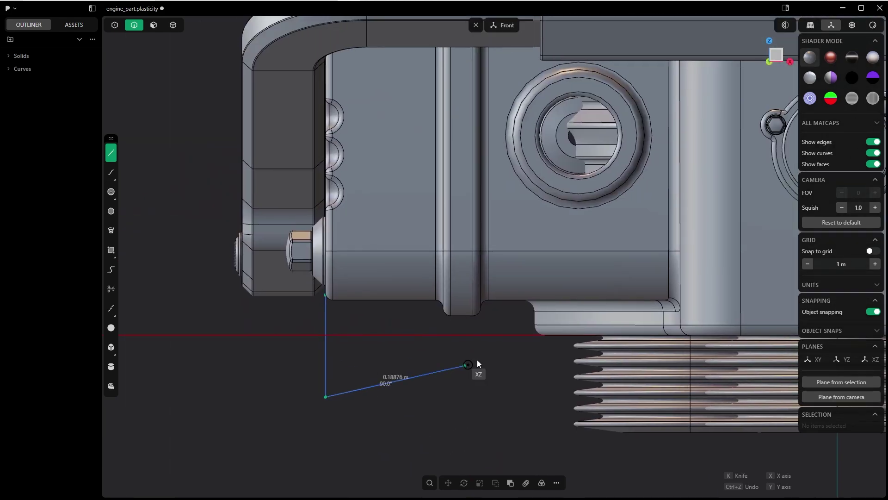
{"action": "left_click", "coordinate": [579, 136]}
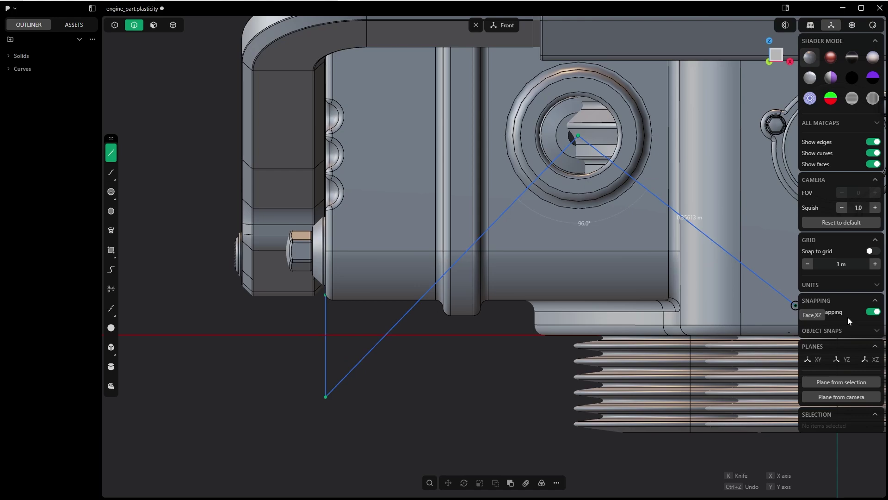
- Move the polyline's end point -1.29833 m along Y so it sits in the engine's front port
{"action": "mouse_move", "coordinate": [523, 197]}
{"action": "middle_mouse_down"}
{"action": "mouse_move", "coordinate": [529, 157]}
{"action": "mouse_move", "coordinate": [560, 187]}
{"action": "mouse_move", "coordinate": [603, 200]}
{"action": "mouse_move", "coordinate": [617, 191]}
{"action": "mouse_move", "coordinate": [530, 184]}
{"action": "middle_mouse_up"}
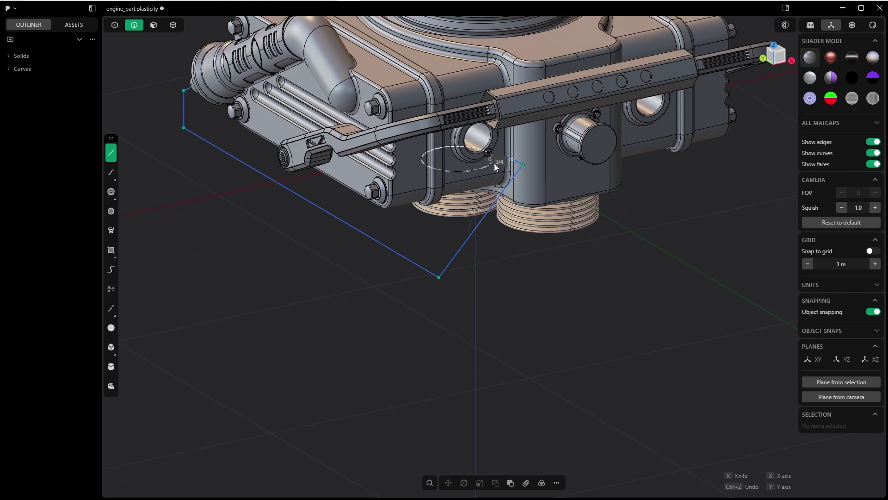
{"action": "middle_click_drag", "start_coordinate": [471, 179], "coordinate": [516, 134], "text": "shift"}
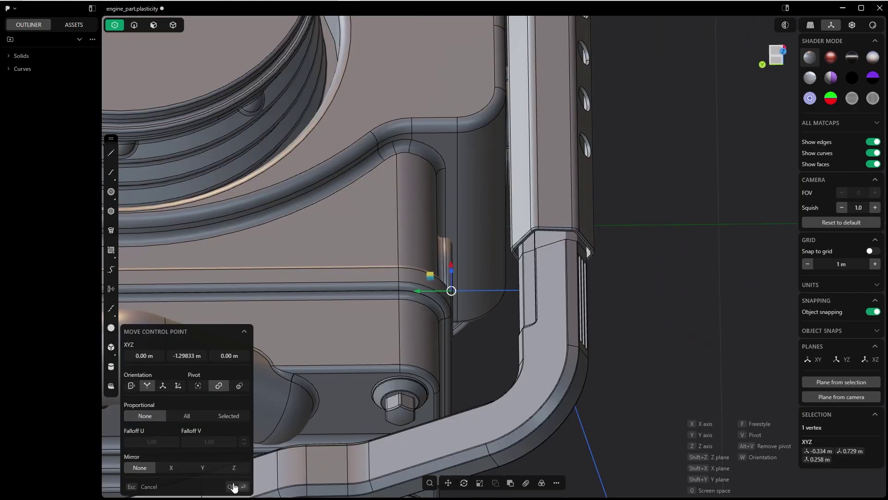
{"action": "left_click", "coordinate": [238, 487]}
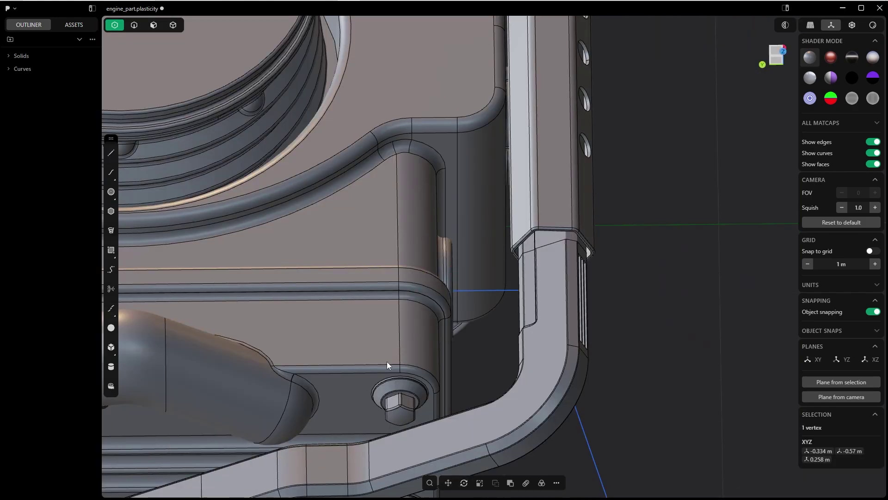
- Fillet the two guide-curve corners next to the nozzle together
{"action": "scroll", "coordinate": [408, 333], "scroll_direction": "down", "scroll_amount": 5}
{"action": "middle_click_drag", "start_coordinate": [423, 308], "coordinate": [282, 291]}
{"action": "key", "text": "2"}
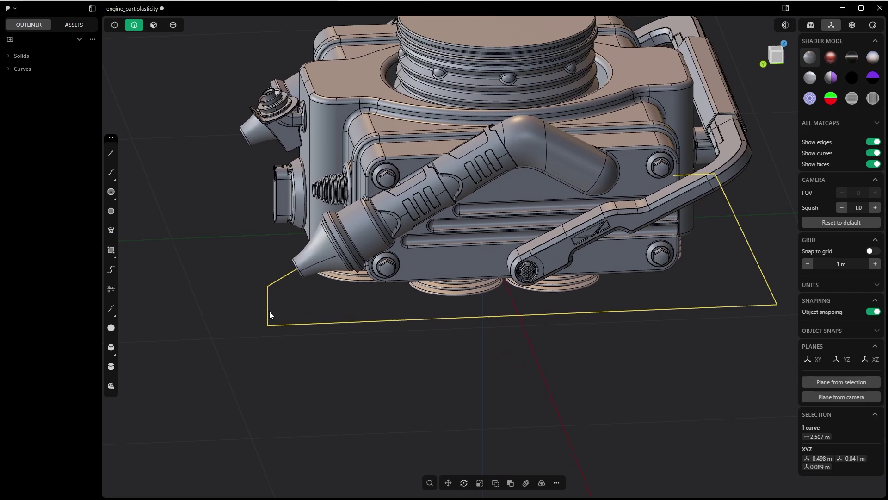
{"action": "key", "text": "Tab"}
{"action": "left_click", "coordinate": [262, 235]}
{"action": "left_click_drag", "start_coordinate": [252, 273], "coordinate": [287, 341]}
{"action": "key", "text": "b"}
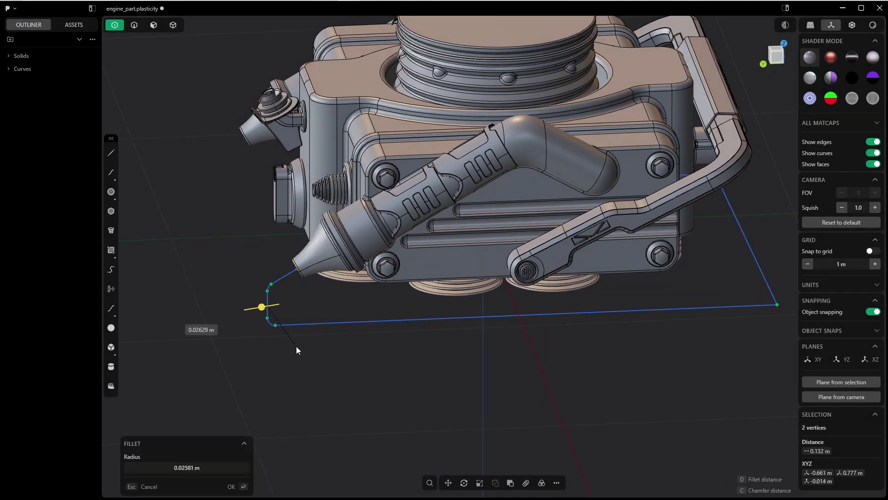
{"action": "left_click", "coordinate": [299, 349]}
{"action": "left_click", "coordinate": [232, 486]}
- Fillet the guide curve's lower corner at the far end of the long segment with a radius of about 0.19 m
{"action": "key", "text": "b"}
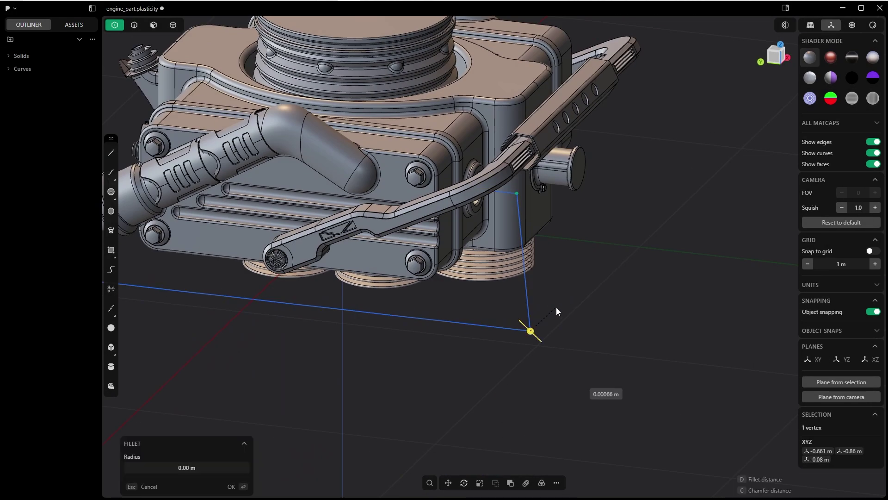
{"action": "left_click", "coordinate": [606, 268]}
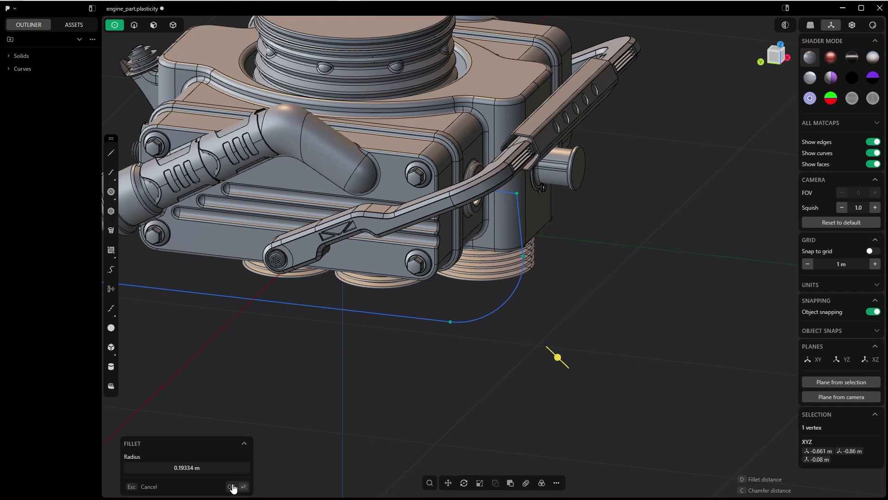
{"action": "left_click", "coordinate": [232, 487]}
- Fillet the remaining sharp corner of the guide curve in front of the round port
{"action": "left_click", "coordinate": [517, 193]}
{"action": "key", "text": "b"}
{"action": "left_click", "coordinate": [629, 268]}
{"action": "middle_click_drag", "start_coordinate": [629, 267], "coordinate": [556, 214]}
{"action": "scroll", "coordinate": [533, 195], "scroll_direction": "up", "scroll_amount": 3}
{"action": "key", "text": "Return"}
- Create a pipe along the filleted guide curve with a section size of about 0.018 m to fit the nozzle opening
{"action": "key", "text": "2"}
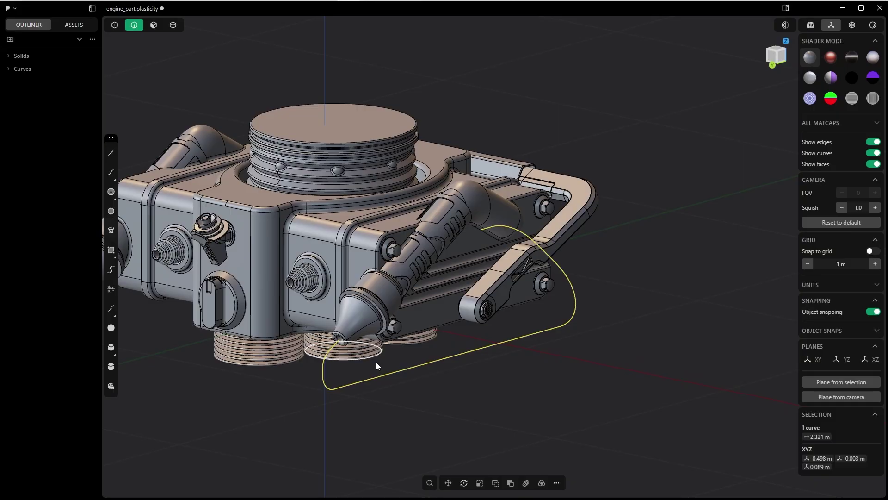
{"action": "key", "text": "p"}
{"action": "scroll", "coordinate": [357, 388], "scroll_direction": "up", "scroll_amount": 3}
{"action": "middle_click_drag", "start_coordinate": [357, 388], "coordinate": [443, 259], "text": "shift"}
{"action": "scroll", "coordinate": [444, 259], "scroll_direction": "up", "scroll_amount": 4}
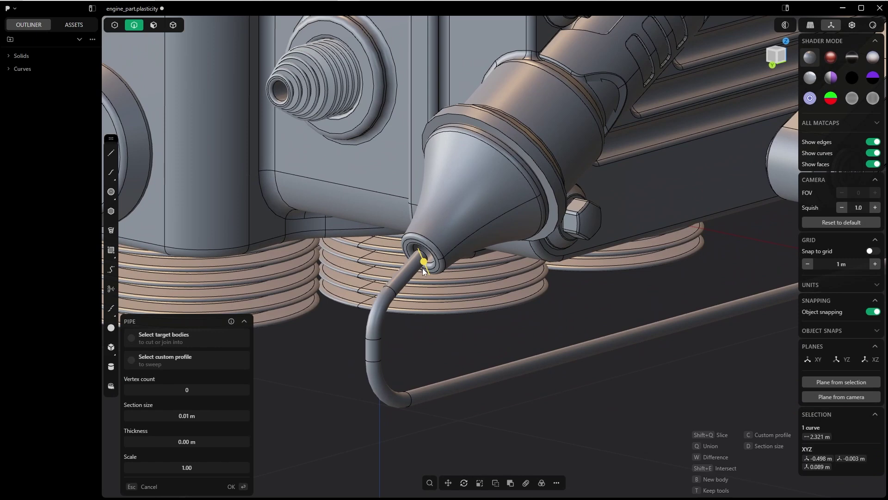
{"action": "left_click_drag", "start_coordinate": [424, 262], "coordinate": [427, 267]}
{"action": "scroll", "coordinate": [448, 207], "scroll_direction": "down", "scroll_amount": 6}
{"action": "middle_click_drag", "start_coordinate": [449, 207], "coordinate": [627, 192]}
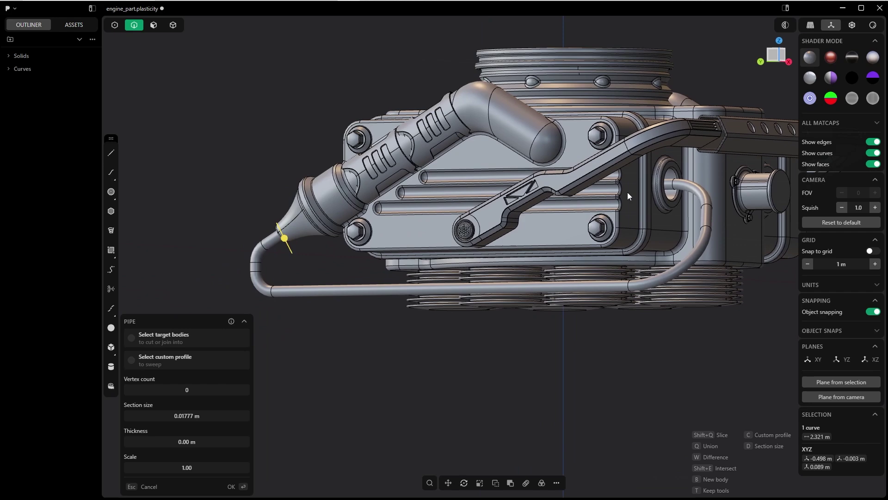
{"action": "middle_click_drag", "start_coordinate": [309, 222], "coordinate": [260, 223]}
{"action": "middle_click_drag", "start_coordinate": [277, 282], "coordinate": [223, 284]}
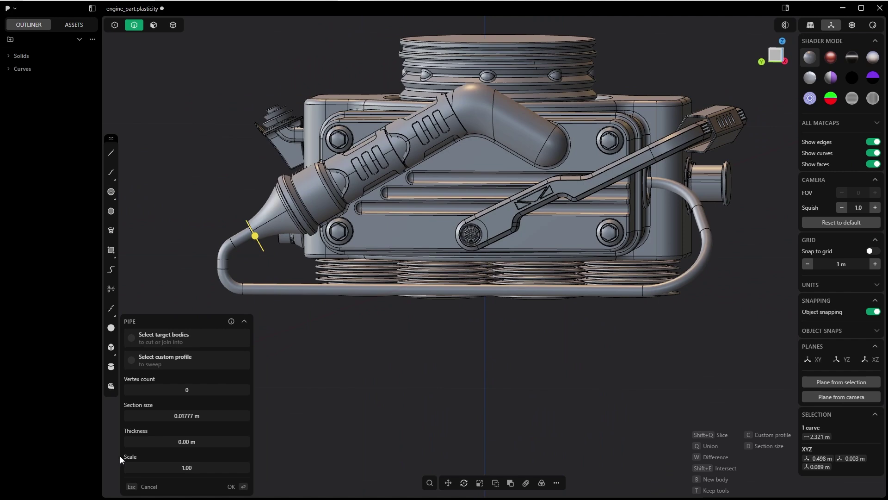
- Try a scale of 2 on the pipe to widen it towards the port
{"action": "left_click", "coordinate": [201, 467]}
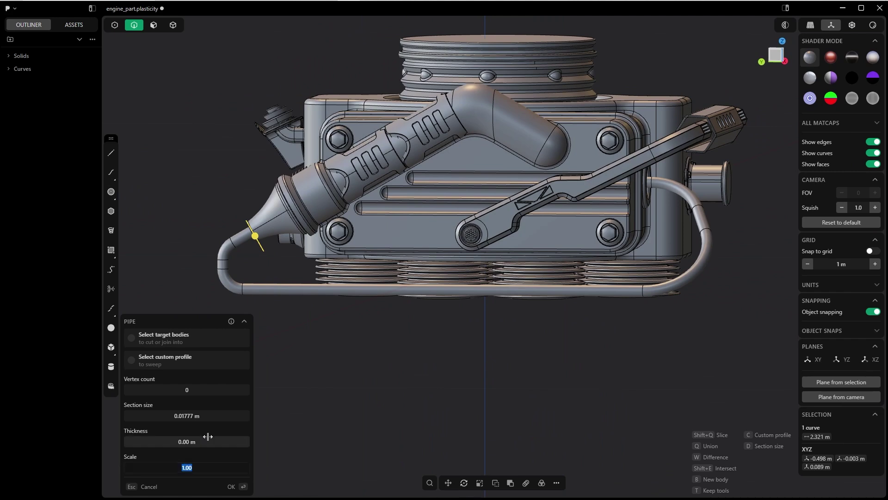
{"action": "type", "text": "2"}
{"action": "key", "text": "Return"}
{"action": "middle_click_drag", "start_coordinate": [722, 178], "coordinate": [632, 196]}
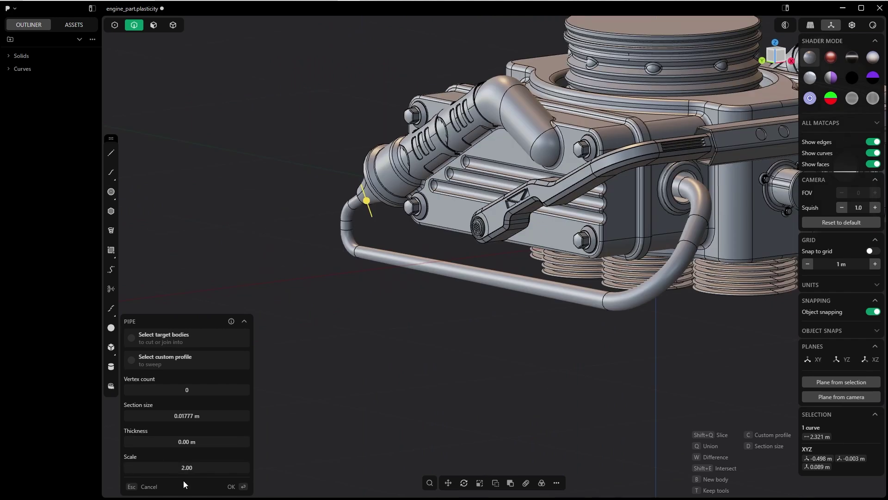
- Set the pipe's scale to 4 and finish the tapered pipe
{"action": "left_click", "coordinate": [221, 466]}
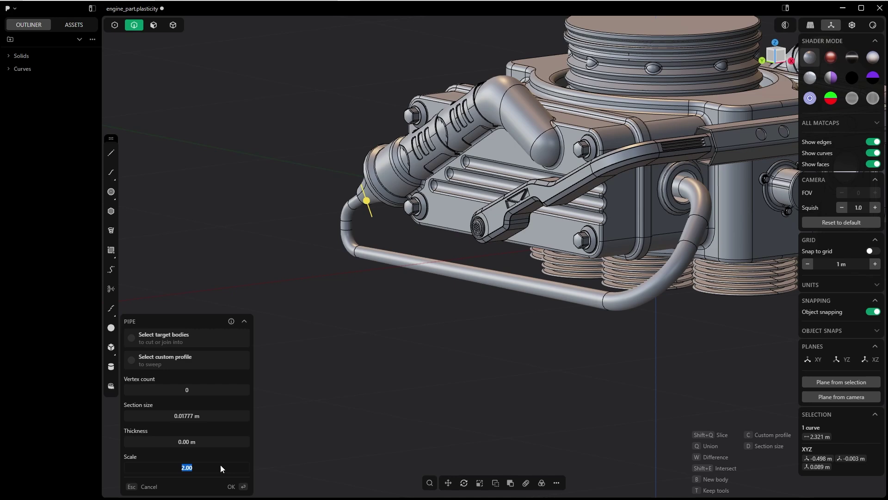
{"action": "type", "text": "4"}
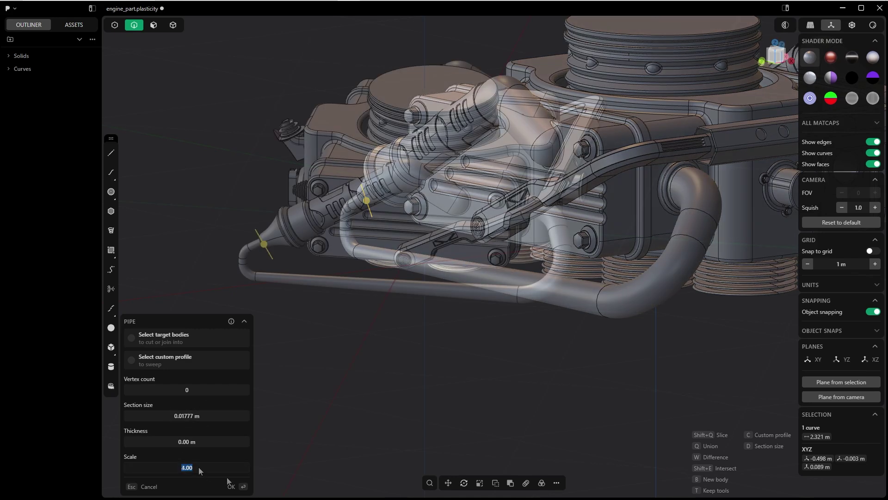
{"action": "left_click", "coordinate": [231, 486]}
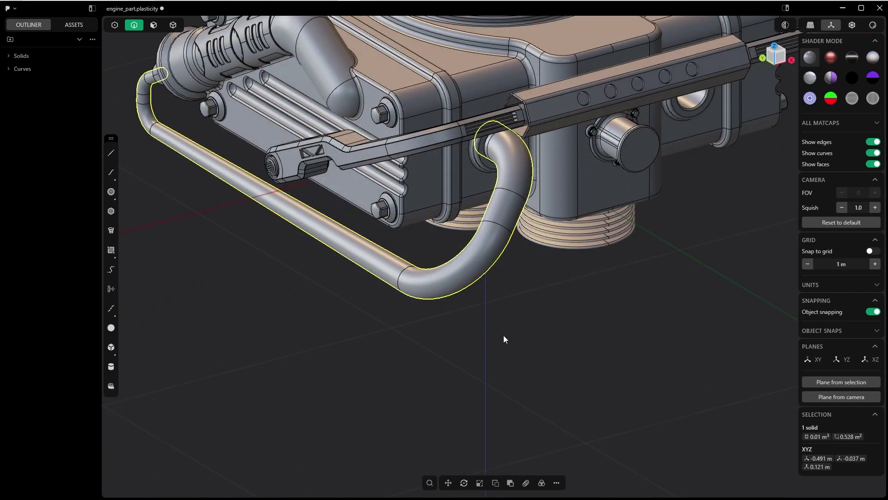
- Cut the large lower bend face of the tapered pipe into a dense series of evenly spaced crosswise rings
{"action": "left_click", "coordinate": [503, 338]}
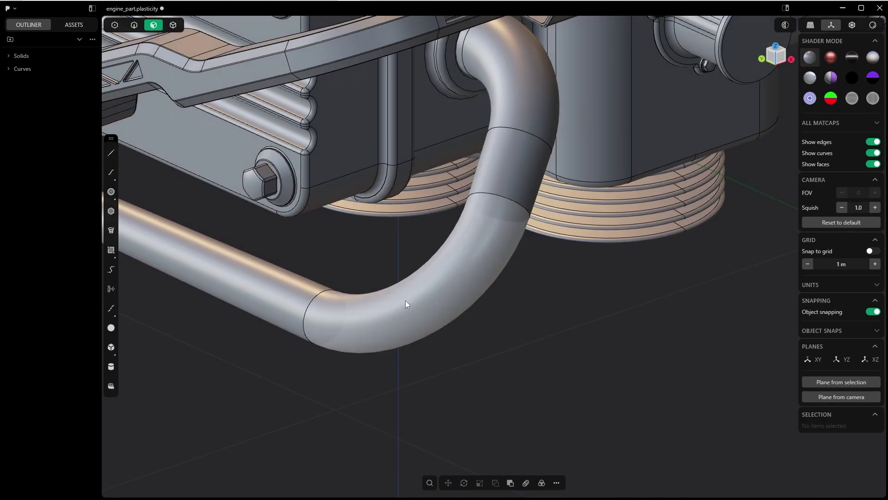
{"action": "left_click", "coordinate": [407, 298]}
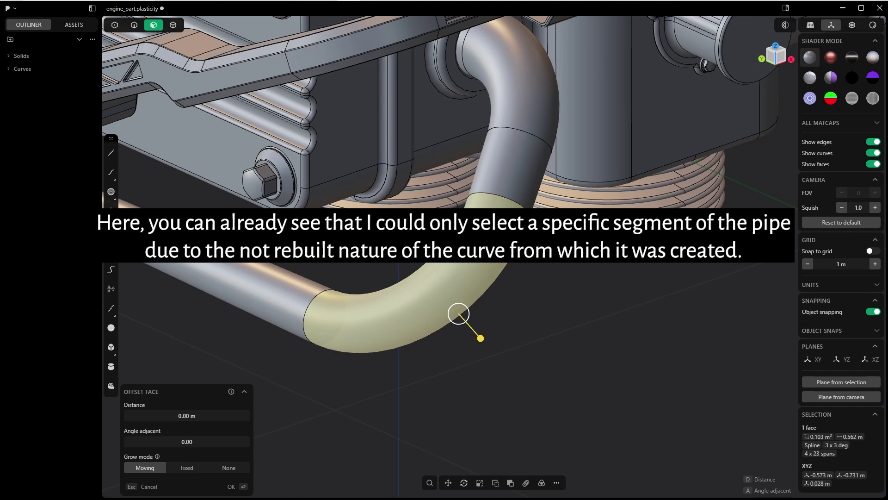
{"action": "key", "text": "ctrl+r"}
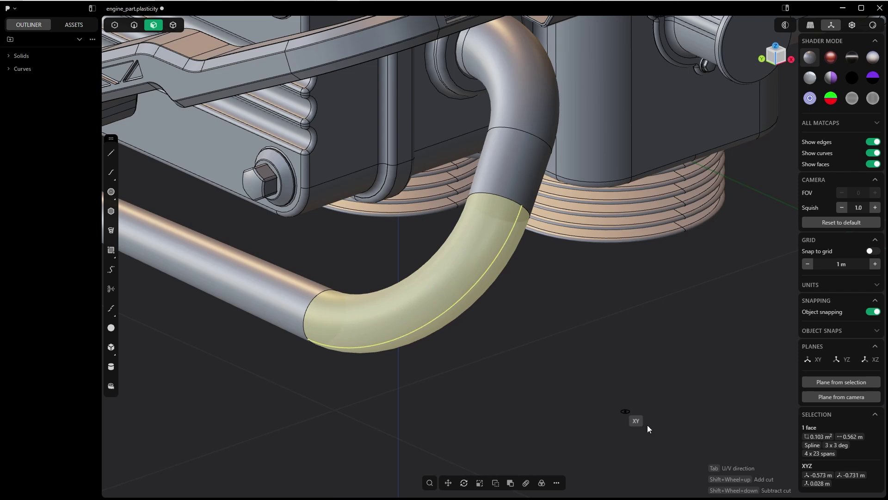
{"action": "key", "text": "Tab"}
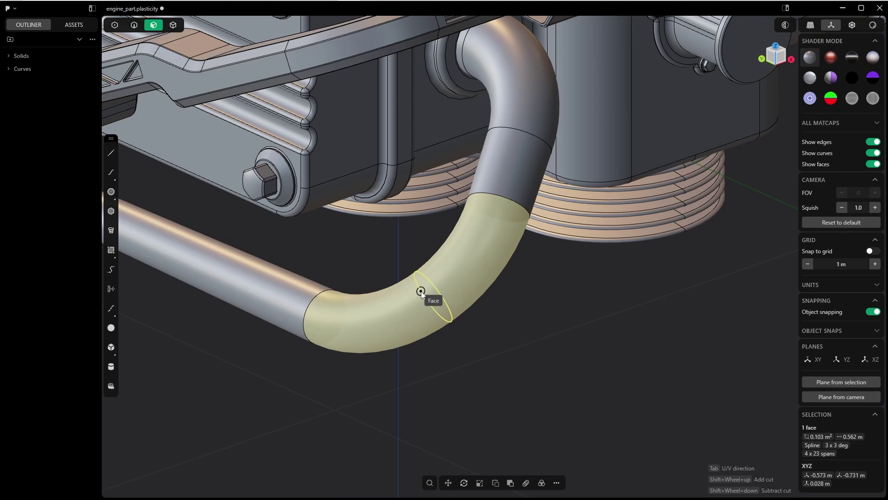
{"action": "scroll", "coordinate": [421, 290], "scroll_direction": "up", "scroll_amount": 20, "text": "shift"}
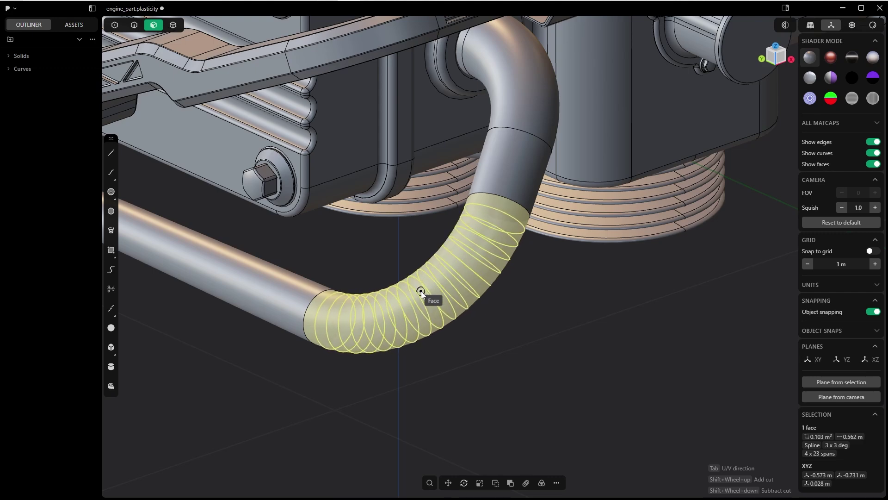
{"action": "left_click", "coordinate": [421, 290]}
- Cut the short pipe segment above the bend into several crosswise rings with spacing similar to the bend's rings
{"action": "middle_click_drag", "start_coordinate": [421, 290], "coordinate": [449, 305]}
{"action": "scroll", "coordinate": [498, 212], "scroll_direction": "up", "scroll_amount": 2}
{"action": "left_click", "coordinate": [499, 214]}
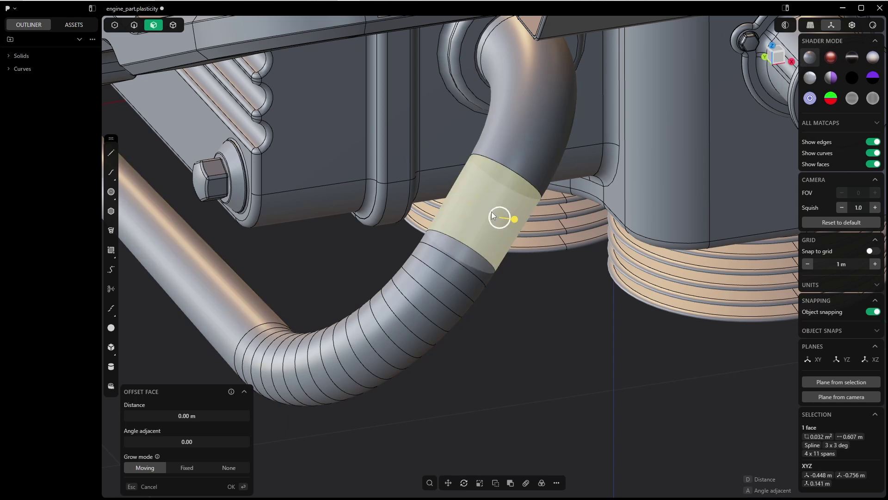
{"action": "key", "text": "ctrl+r"}
{"action": "key", "text": "Tab"}
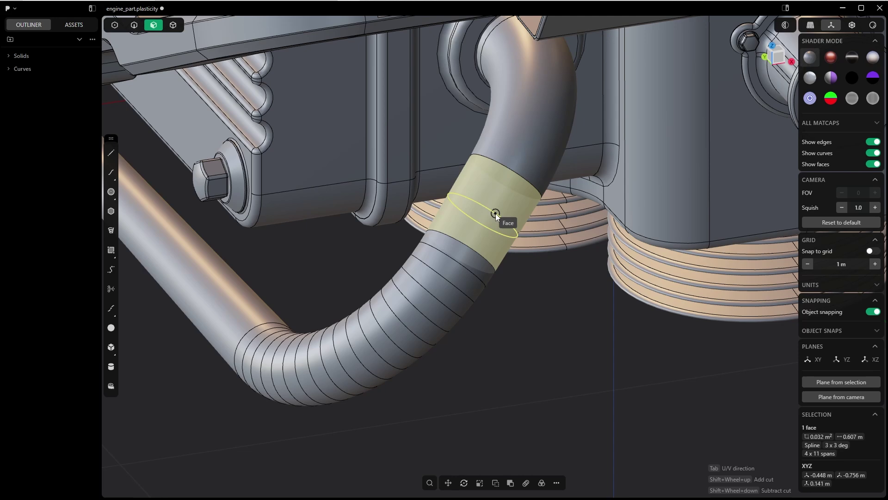
{"action": "scroll", "coordinate": [496, 213], "scroll_direction": "up", "scroll_amount": 6, "text": "shift"}
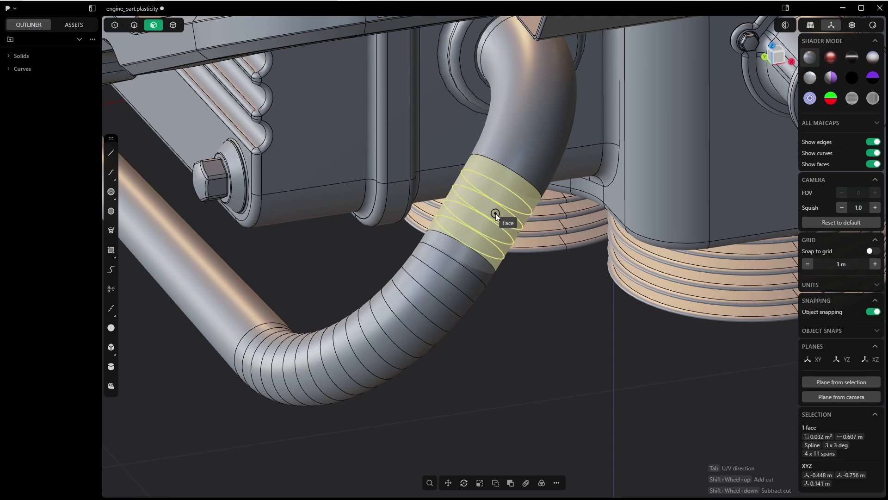
{"action": "left_click", "coordinate": [496, 213]}
{"action": "scroll", "coordinate": [517, 180], "scroll_direction": "down", "scroll_amount": 2}
{"action": "scroll", "coordinate": [507, 225], "scroll_direction": "up", "scroll_amount": 2}
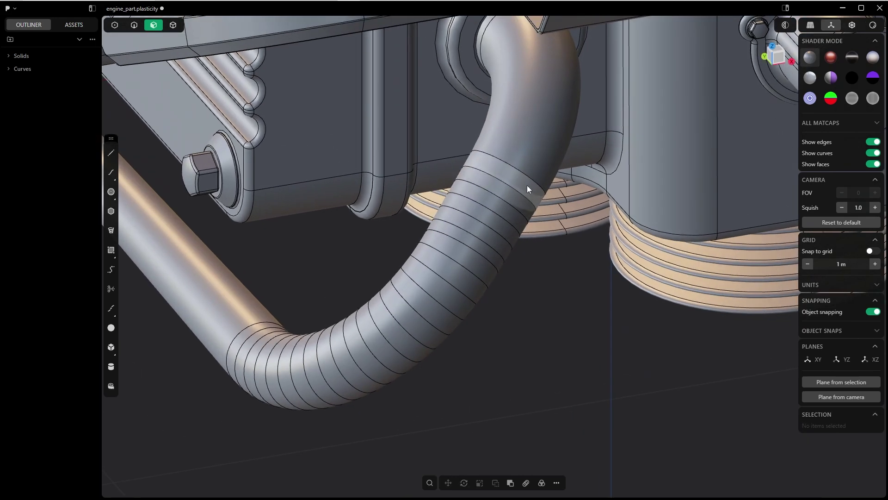
- Offset every second ring face along the pipe's bend and short segment inward, 12 faces in all, to form grooves
{"action": "left_click", "coordinate": [527, 186]}
{"action": "left_click", "coordinate": [496, 204], "text": "shift"}
{"action": "left_click", "coordinate": [481, 232], "text": "shift"}
{"action": "left_click", "coordinate": [468, 257], "text": "shift"}
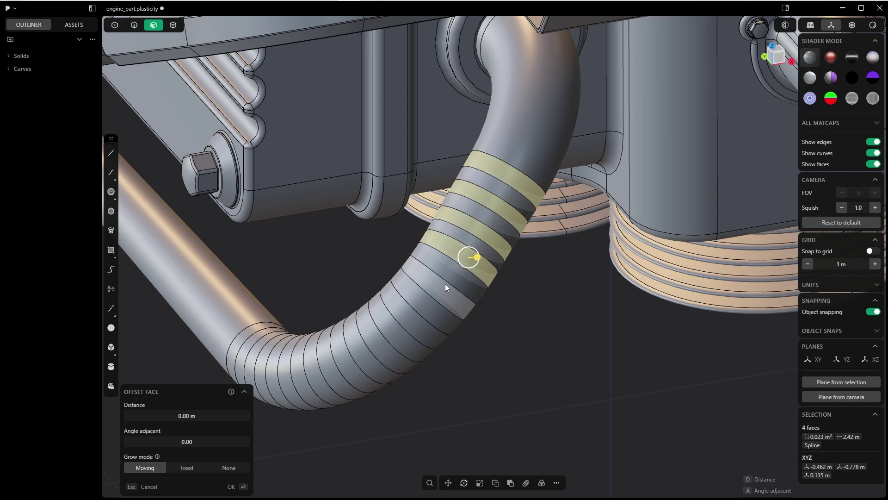
{"action": "left_click", "coordinate": [441, 286], "text": "shift"}
{"action": "left_click", "coordinate": [411, 315], "text": "shift"}
{"action": "left_click", "coordinate": [382, 341], "text": "shift"}
{"action": "left_click", "coordinate": [349, 363], "text": "shift"}
{"action": "left_click", "coordinate": [288, 379], "text": "shift"}
{"action": "left_click", "coordinate": [261, 378], "text": "shift"}
{"action": "left_click", "coordinate": [241, 365], "text": "shift"}
{"action": "scroll", "coordinate": [343, 289], "scroll_direction": "down", "scroll_amount": 3}
{"action": "middle_click_drag", "start_coordinate": [342, 285], "coordinate": [374, 292]}
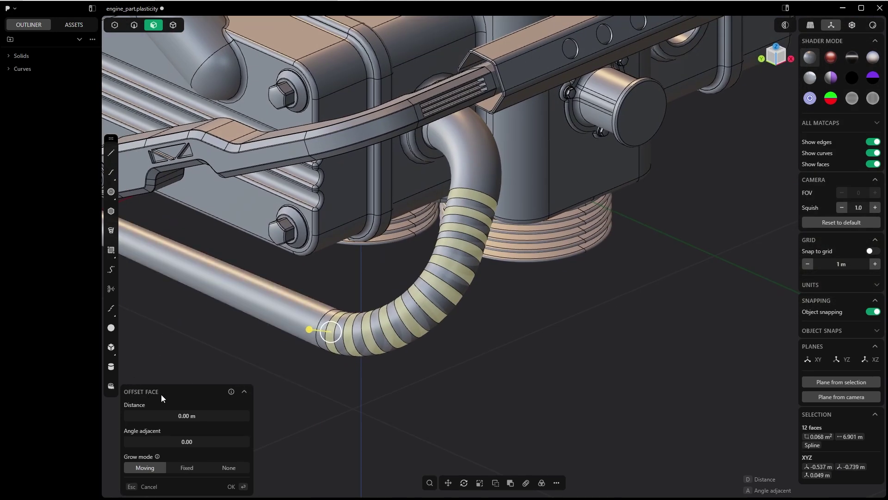
{"action": "mouse_move", "coordinate": [340, 312]}
{"action": "middle_mouse_down"}
{"action": "mouse_move", "coordinate": [338, 354]}
{"action": "mouse_move", "coordinate": [339, 324]}
{"action": "middle_mouse_up"}
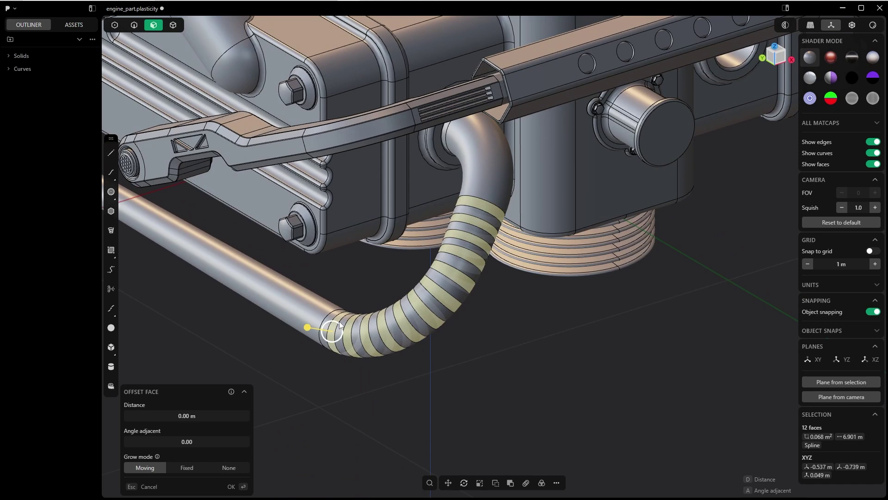
{"action": "scroll", "coordinate": [346, 296], "scroll_direction": "up", "scroll_amount": 6}
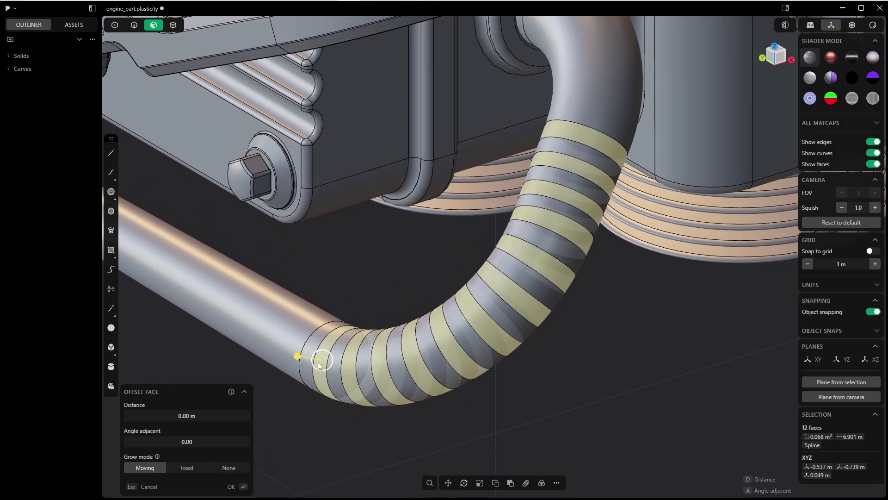
{"action": "mouse_move", "coordinate": [332, 331]}
{"action": "middle_mouse_down"}
{"action": "mouse_move", "coordinate": [325, 326]}
{"action": "mouse_move", "coordinate": [297, 357]}
{"action": "middle_mouse_up"}
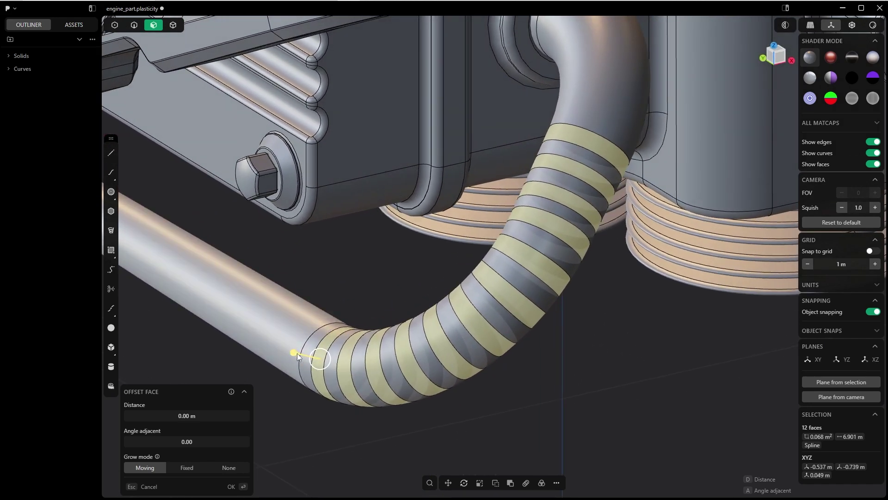
{"action": "left_click_drag", "start_coordinate": [294, 355], "coordinate": [296, 359]}
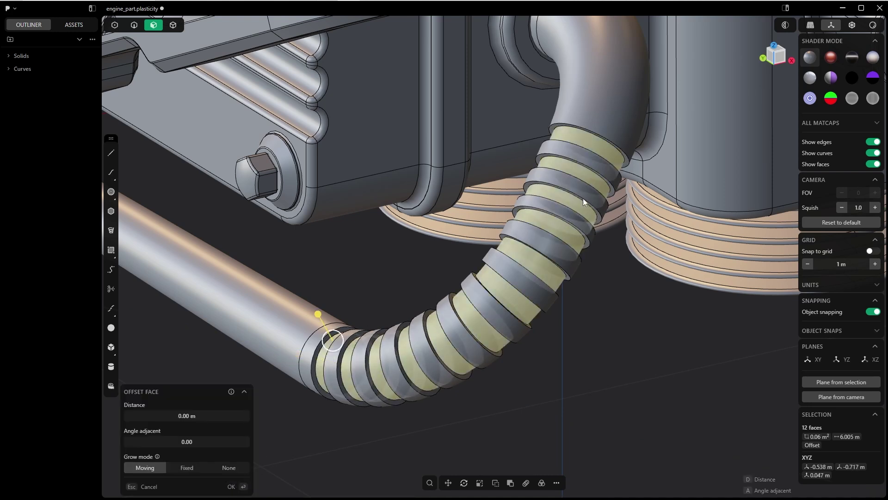
- Add the raised ring faces to the selected grooves and start a fillet of about 0.0035 m on all their edges
{"action": "left_click", "coordinate": [566, 148]}
{"action": "left_click", "coordinate": [552, 177]}
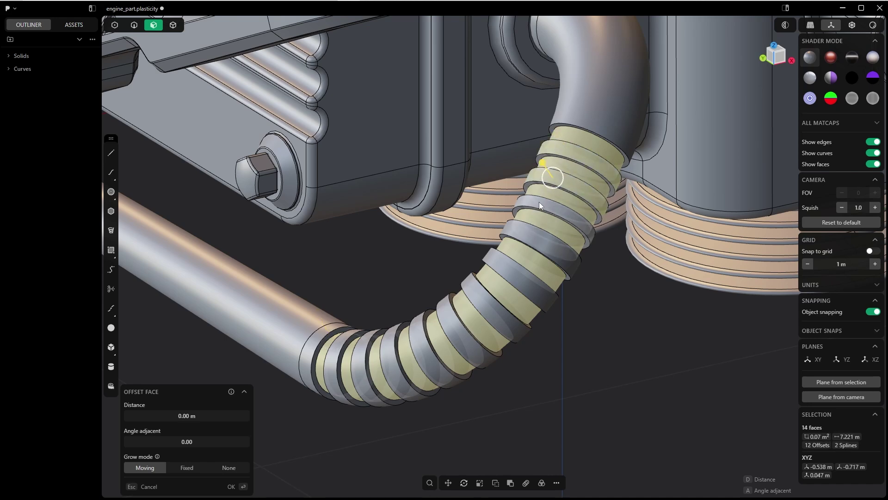
{"action": "left_click", "coordinate": [540, 202]}
{"action": "mouse_move", "coordinate": [530, 234]}
{"action": "left_mouse_down"}
{"action": "mouse_move", "coordinate": [392, 363]}
{"action": "mouse_move", "coordinate": [335, 362]}
{"action": "left_mouse_up"}
{"action": "middle_click_drag", "start_coordinate": [383, 324], "coordinate": [398, 294]}
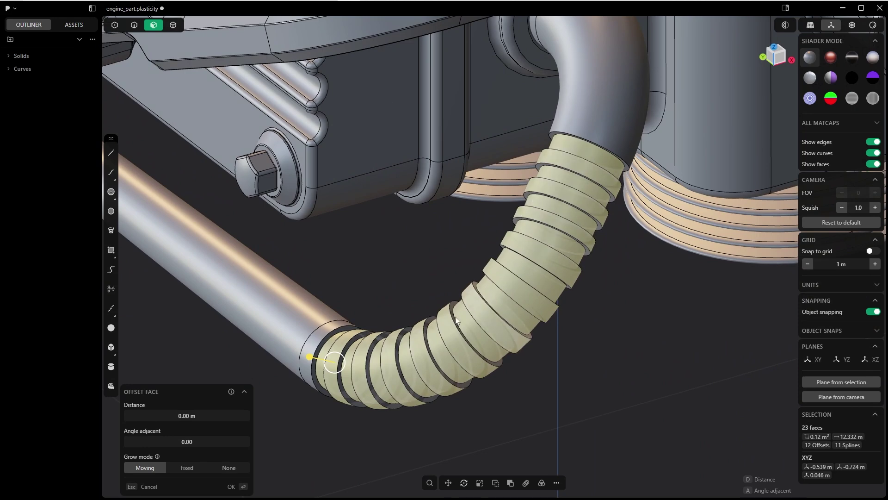
{"action": "middle_click_drag", "start_coordinate": [524, 237], "coordinate": [415, 287]}
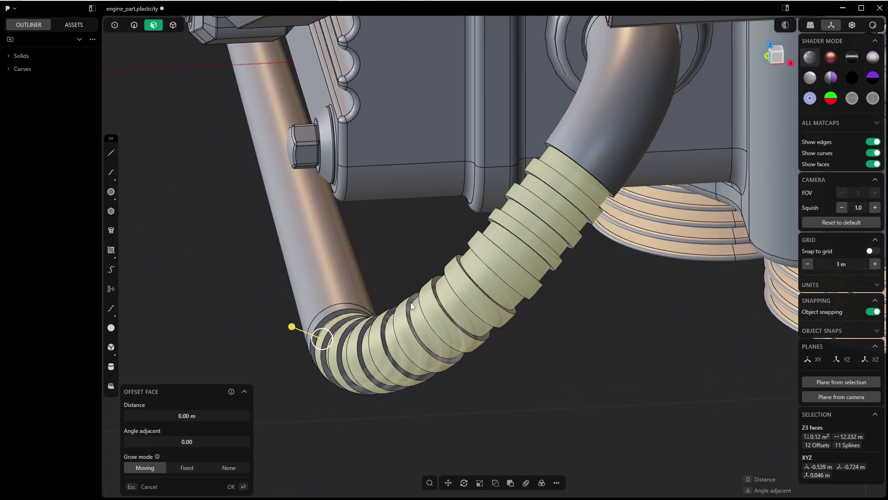
{"action": "scroll", "coordinate": [402, 245], "scroll_direction": "up", "scroll_amount": 3}
{"action": "mouse_move", "coordinate": [381, 257]}
{"action": "middle_mouse_down"}
{"action": "mouse_move", "coordinate": [404, 262]}
{"action": "mouse_move", "coordinate": [390, 283]}
{"action": "mouse_move", "coordinate": [397, 252]}
{"action": "middle_mouse_up"}
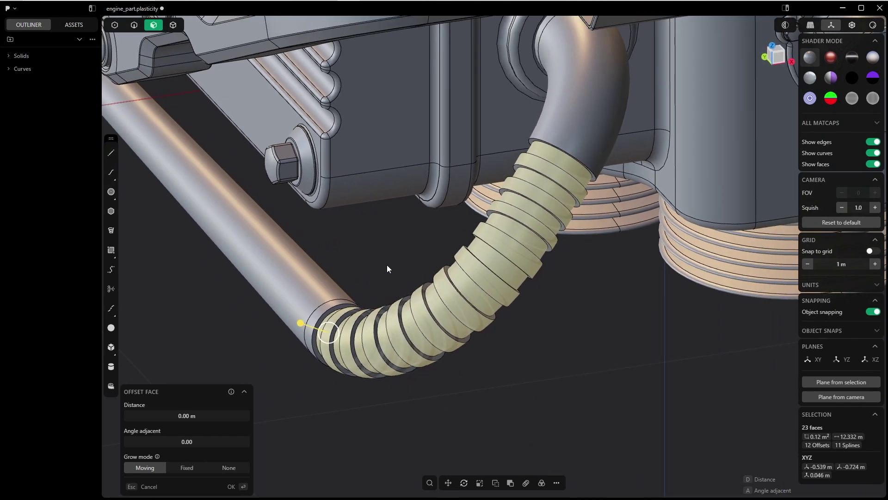
{"action": "key", "text": "f"}
{"action": "middle_click_drag", "start_coordinate": [387, 272], "coordinate": [348, 301]}
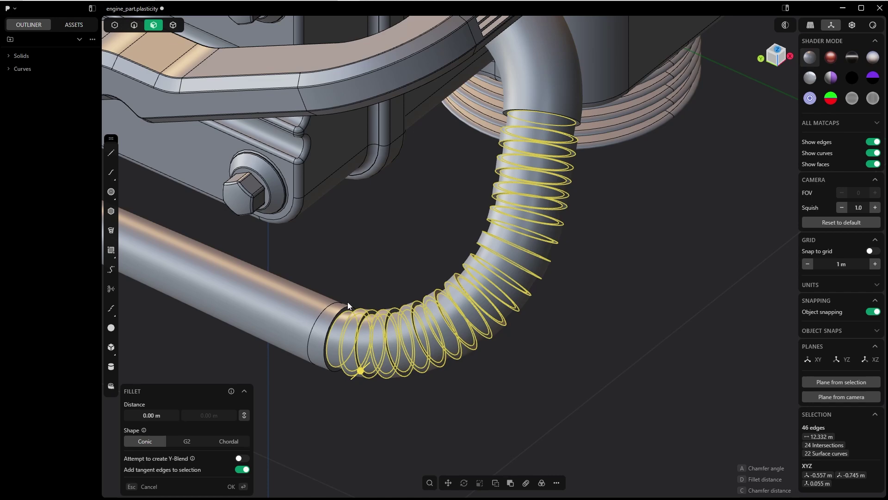
{"action": "left_click", "coordinate": [377, 282]}
{"action": "scroll", "coordinate": [375, 283], "scroll_direction": "up", "scroll_amount": 5}
{"action": "middle_click_drag", "start_coordinate": [354, 334], "coordinate": [318, 321]}
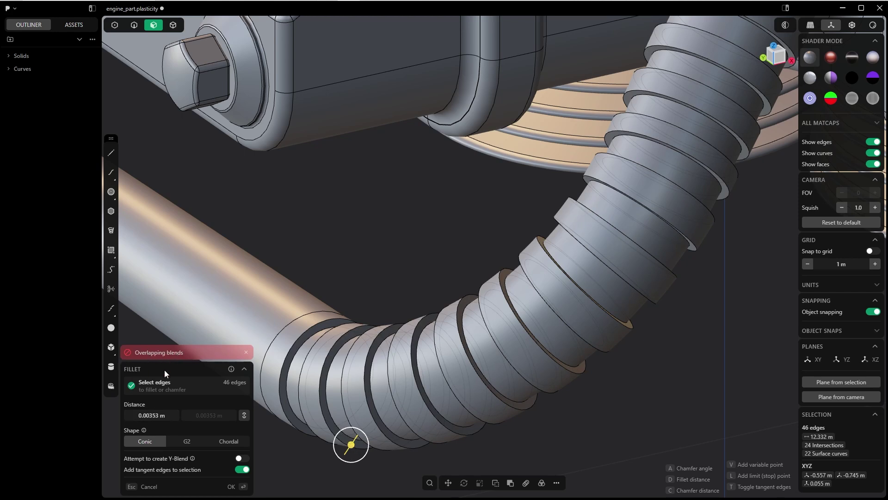
- Set the fillet distance on the ring edges to 0.002 m
{"action": "left_click", "coordinate": [157, 416]}
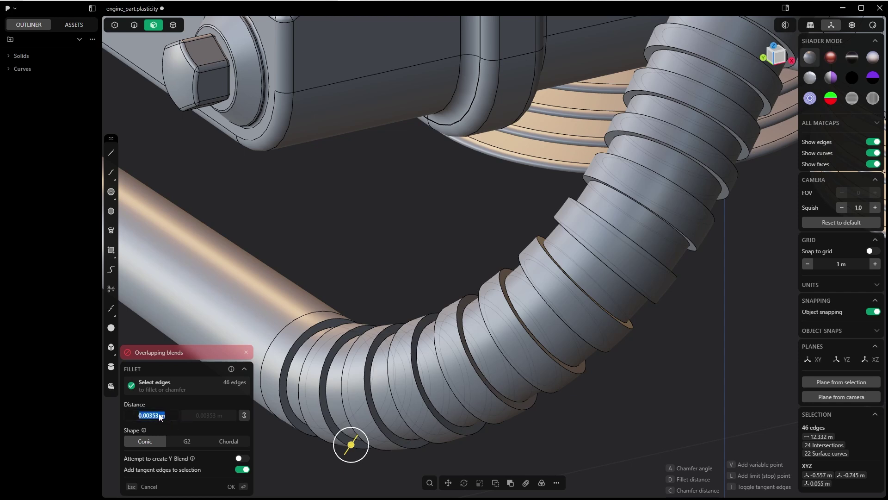
{"action": "left_click", "coordinate": [159, 416]}
{"action": "key", "text": "shift+Left"}
{"action": "key", "text": "shift+Left"}
{"action": "key", "text": "shift+Left"}
{"action": "type", "text": "2"}
{"action": "key", "text": "Return"}
{"action": "middle_click_drag", "start_coordinate": [429, 359], "coordinate": [389, 343]}
- Try larger fillet distances of 0.0025 m and 0.003 m on the ring edges
{"action": "left_click", "coordinate": [157, 416]}
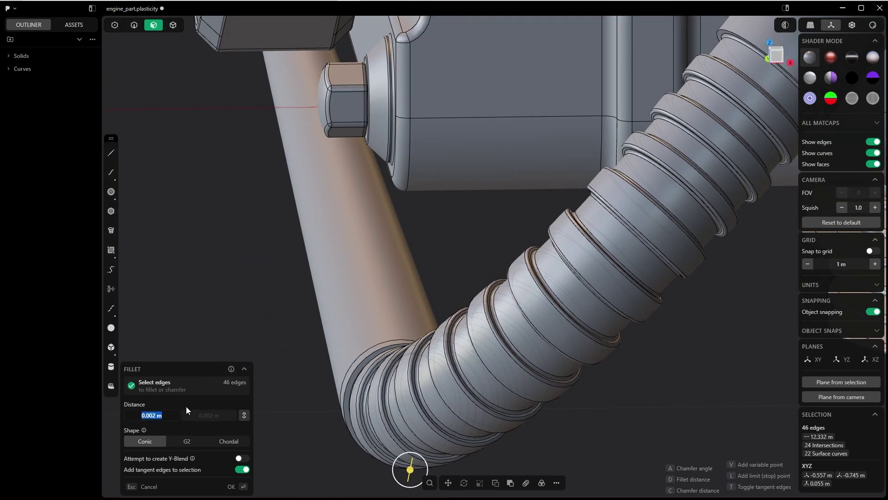
{"action": "key", "text": "Right"}
{"action": "key", "text": "Left"}
{"action": "type", "text": "5"}
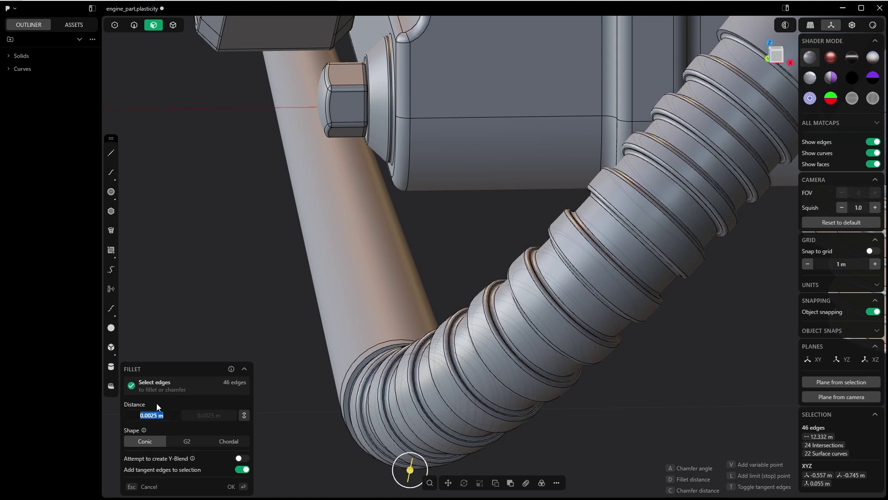
{"action": "type", "text": ",003"}
{"action": "key", "text": "Return"}
- Return the ring edges' fillet distance to 0.002 m and finish the fillet
{"action": "left_click", "coordinate": [158, 415]}
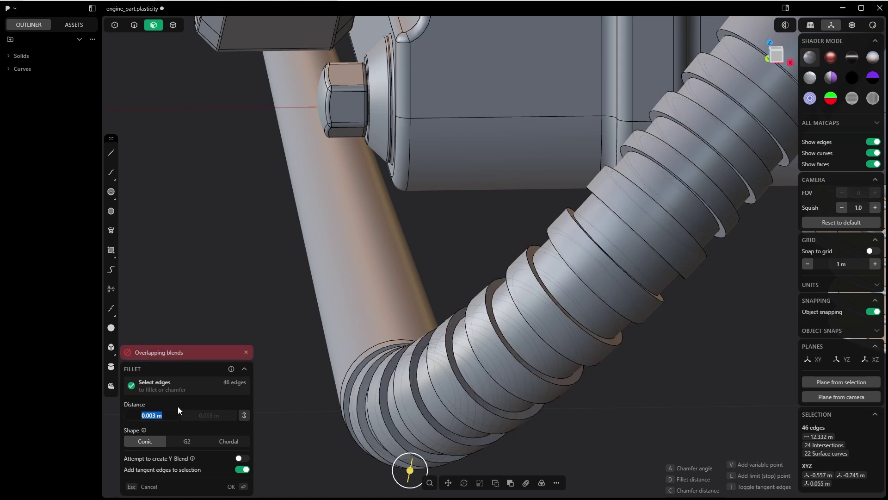
{"action": "type", "text": ".002"}
{"action": "key", "text": "Return"}
{"action": "key", "text": "Return"}
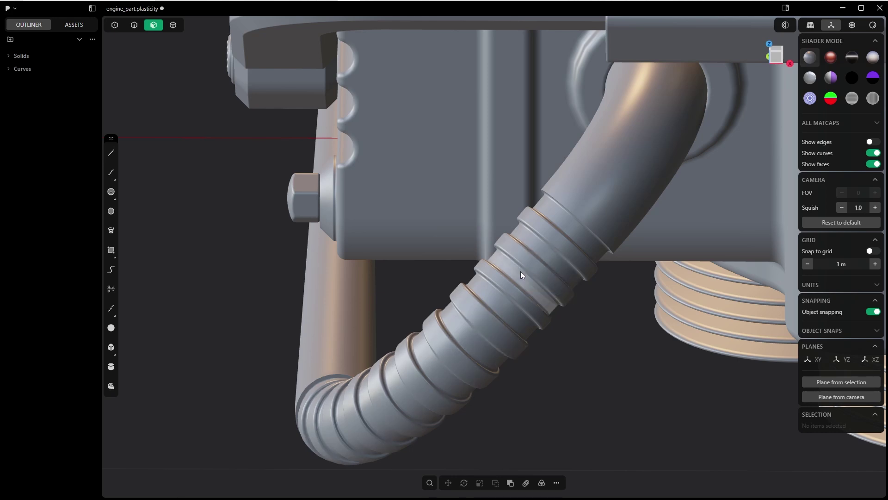
{"action": "middle_click_drag", "start_coordinate": [519, 268], "coordinate": [543, 236]}
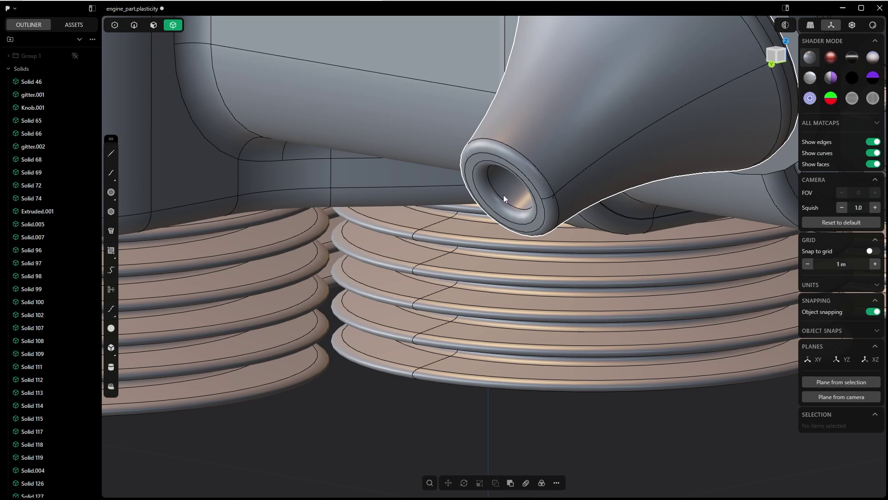
{"action": "scroll", "coordinate": [504, 196], "scroll_direction": "down", "scroll_amount": 10}
{"action": "key", "text": "l"}
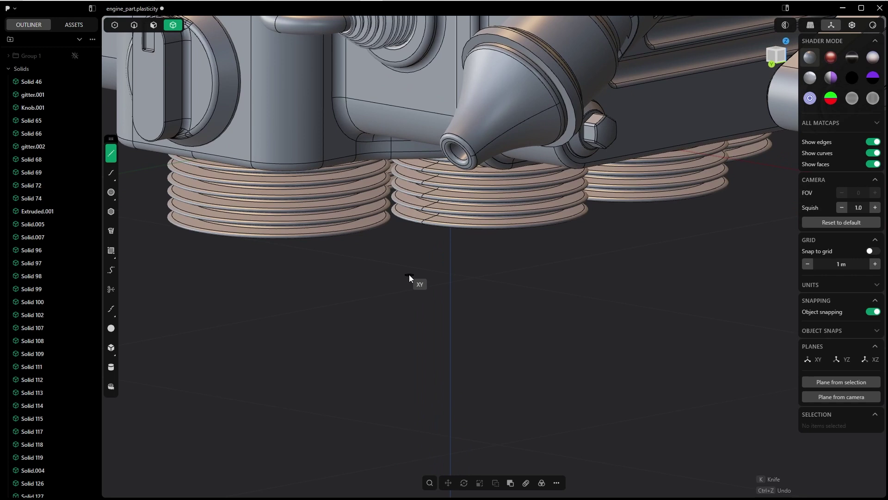
{"action": "left_click", "coordinate": [457, 153]}
{"action": "key", "text": "Escape"}
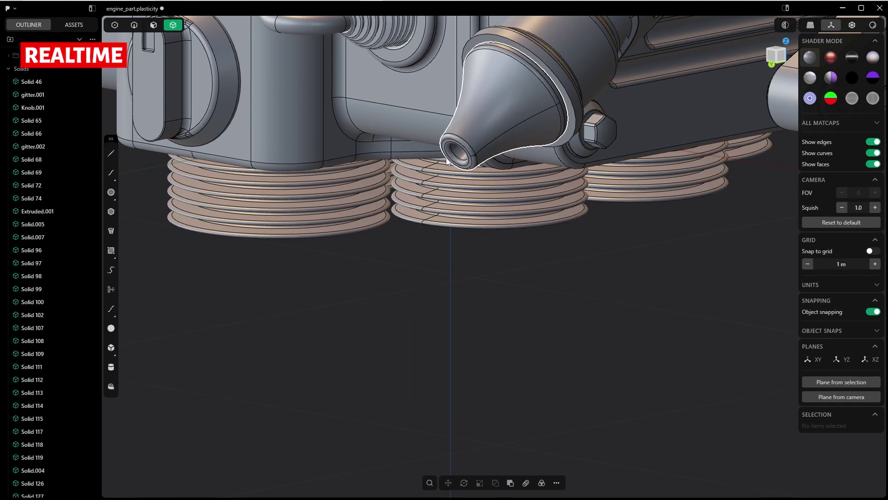
- Draw a line from the nozzle's centre about 0.15 m outward along its axis, a short way down, and about 1.66 m horizontally past the block
{"action": "left_click", "coordinate": [111, 156]}
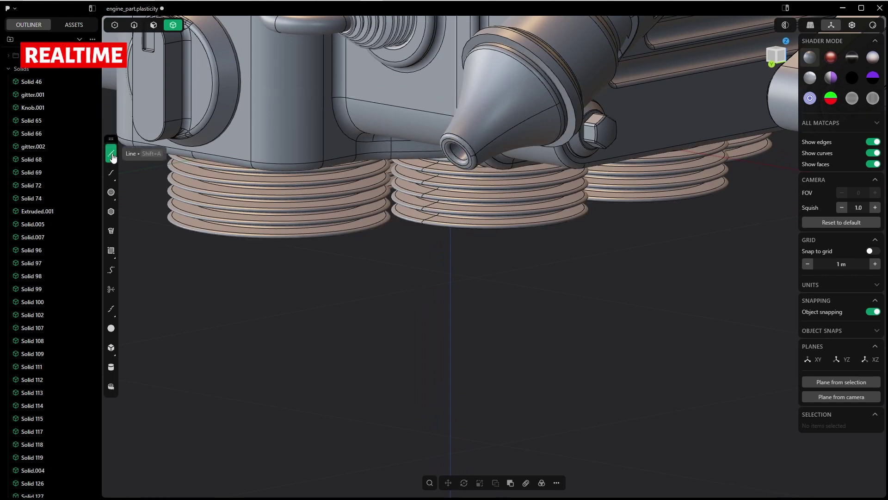
{"action": "left_click", "coordinate": [457, 152]}
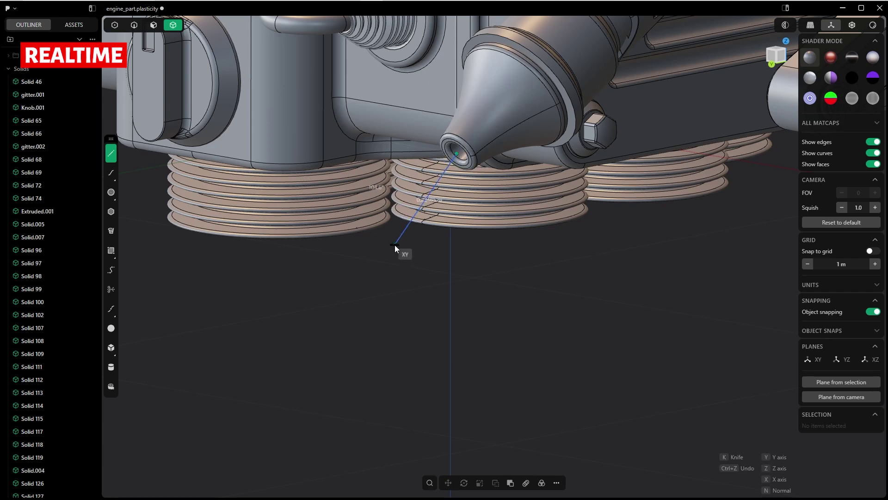
{"action": "key", "text": "KP_3"}
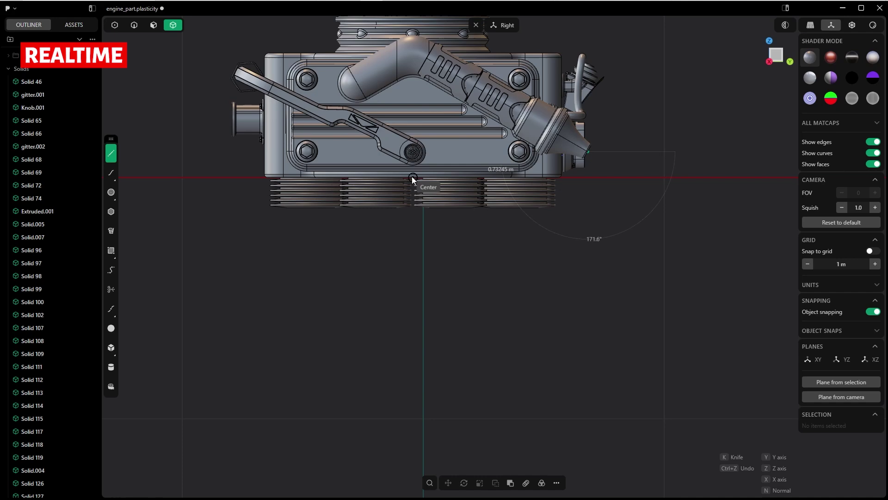
{"action": "key", "text": "ctrl+KP_3"}
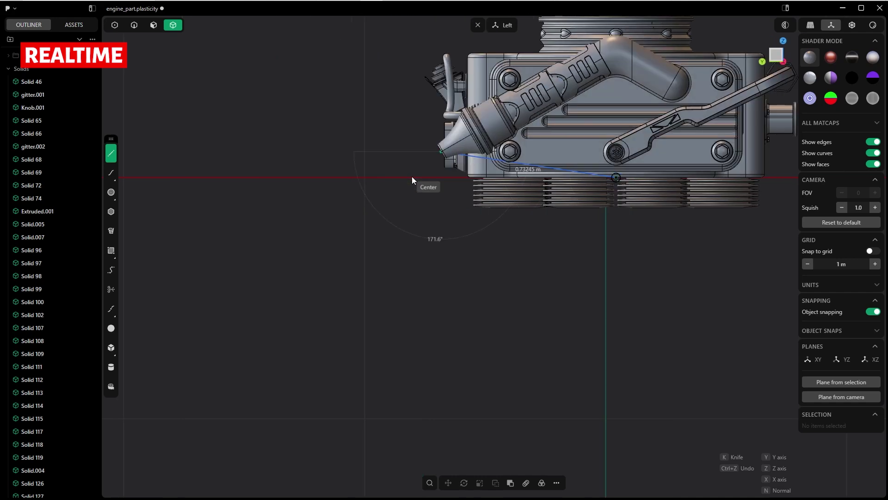
{"action": "scroll", "coordinate": [354, 237], "scroll_direction": "up", "scroll_amount": 3}
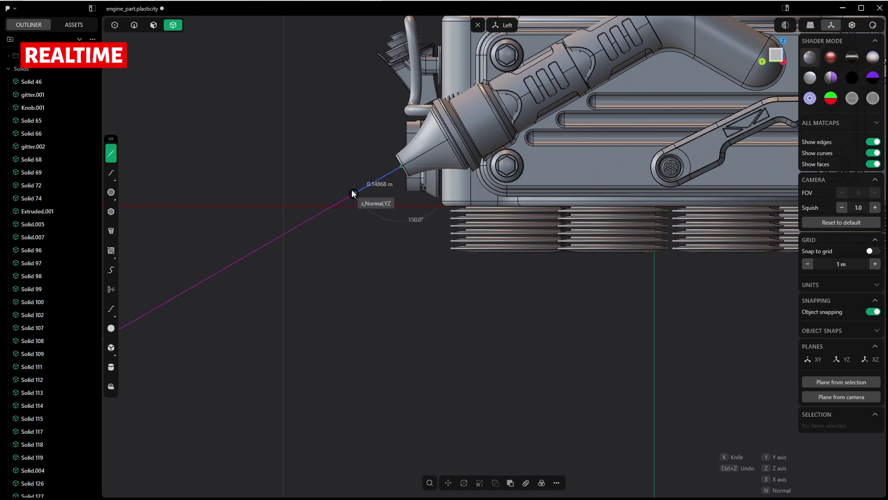
{"action": "left_click", "coordinate": [353, 194]}
{"action": "left_click", "coordinate": [354, 233]}
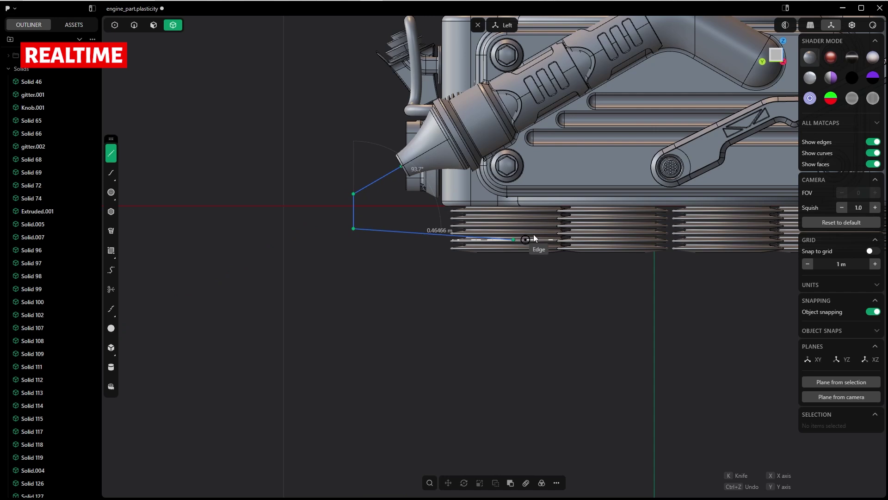
{"action": "middle_click_drag", "start_coordinate": [573, 249], "coordinate": [180, 294], "text": "shift"}
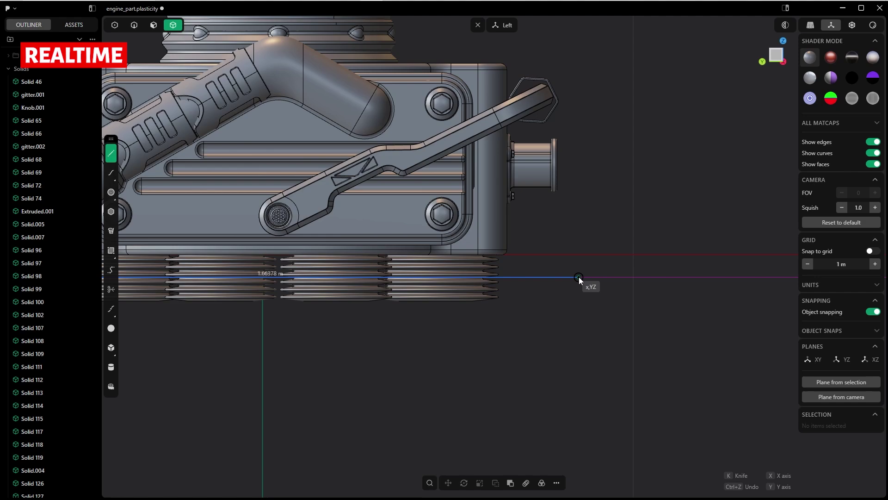
{"action": "left_click", "coordinate": [579, 277]}
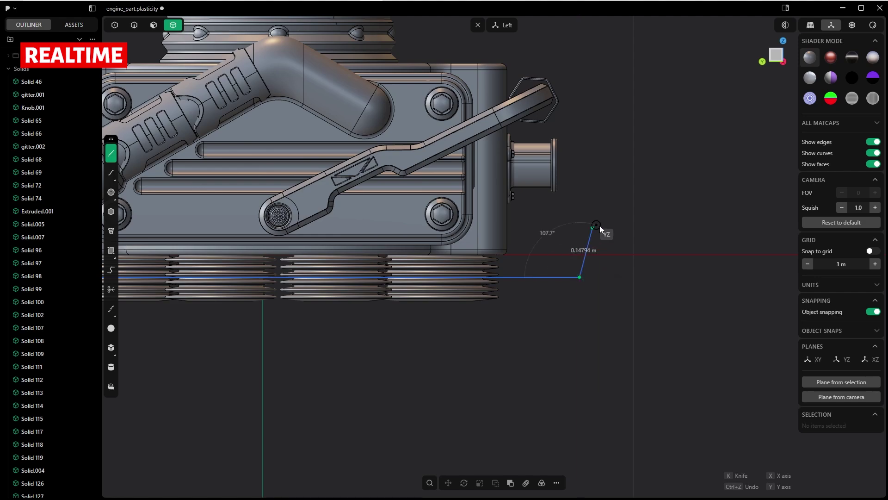
- Continue the line to the centre of the block's side hole, add a short segment pointing into the hole, and finish the curve
{"action": "middle_click_drag", "start_coordinate": [599, 226], "coordinate": [524, 241]}
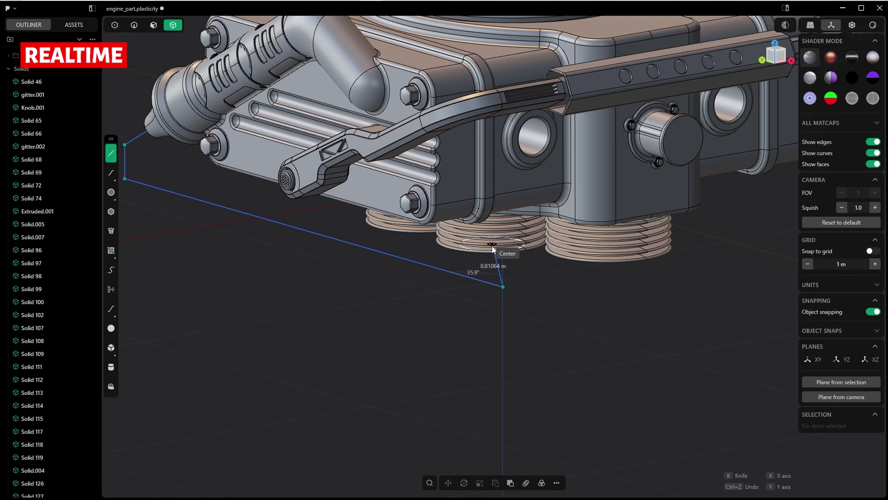
{"action": "key", "text": "KP_1"}
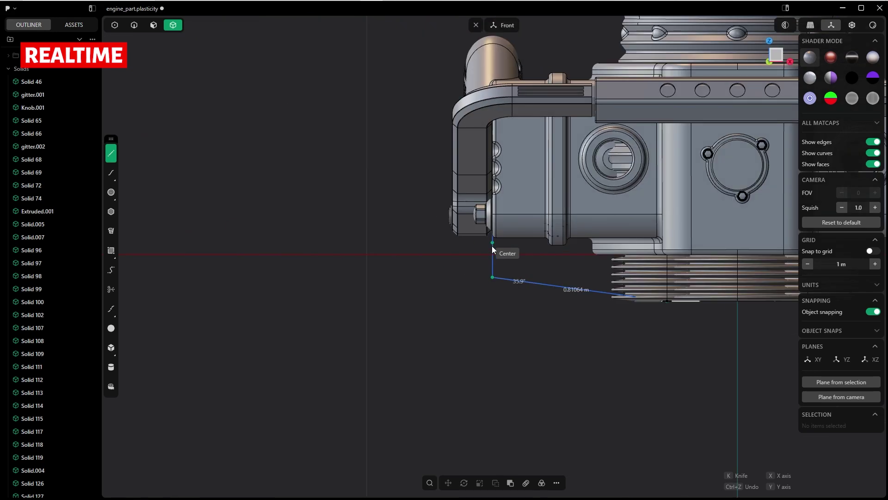
{"action": "left_click", "coordinate": [614, 159]}
{"action": "middle_click_drag", "start_coordinate": [601, 203], "coordinate": [721, 226]}
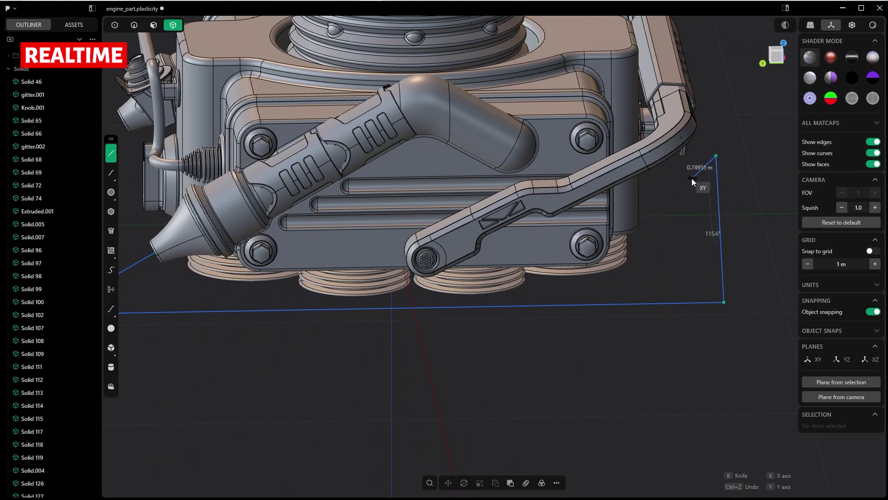
{"action": "key", "text": "ctrl+KP_3"}
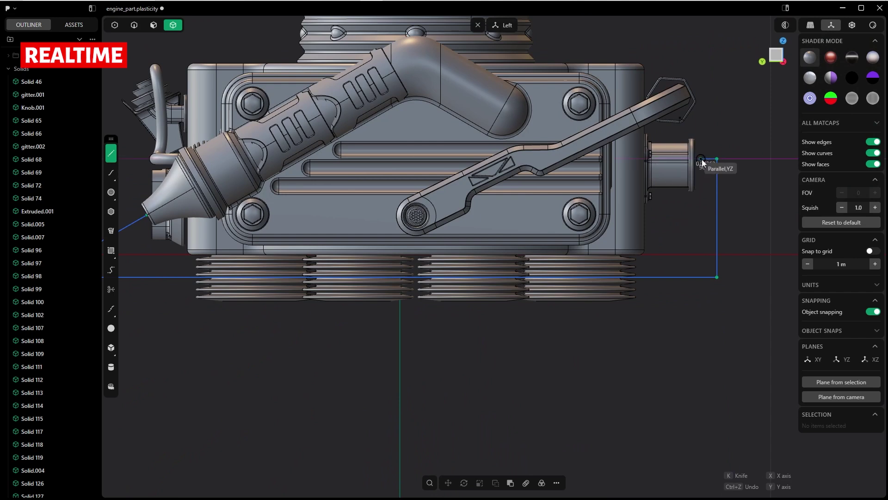
{"action": "left_click", "coordinate": [701, 159]}
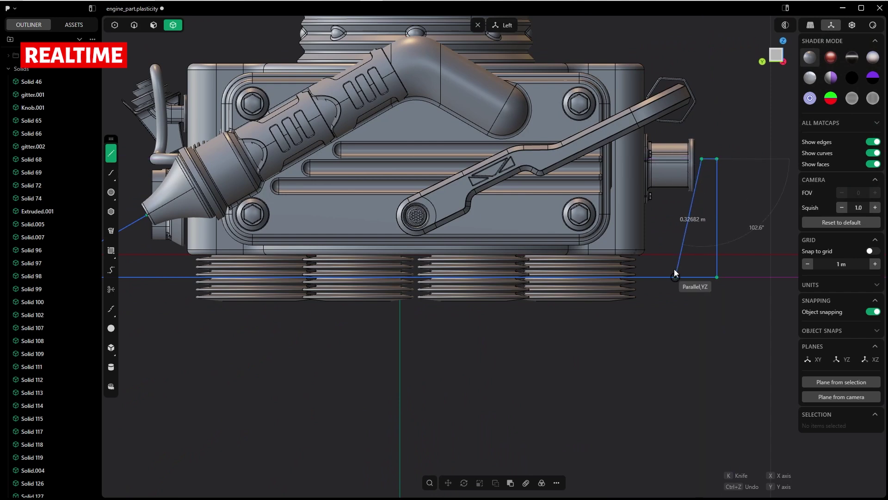
{"action": "key", "text": "Return"}
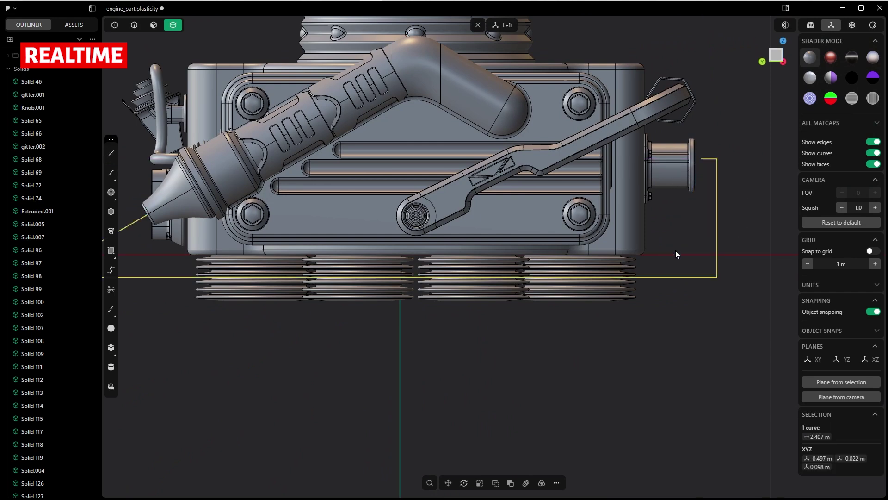
- Move the curve's last two points at the side hole horizontally toward the engine part
{"action": "scroll", "coordinate": [699, 171], "scroll_direction": "up", "scroll_amount": 1}
{"action": "key", "text": "Tab"}
{"action": "left_click", "coordinate": [701, 159]}
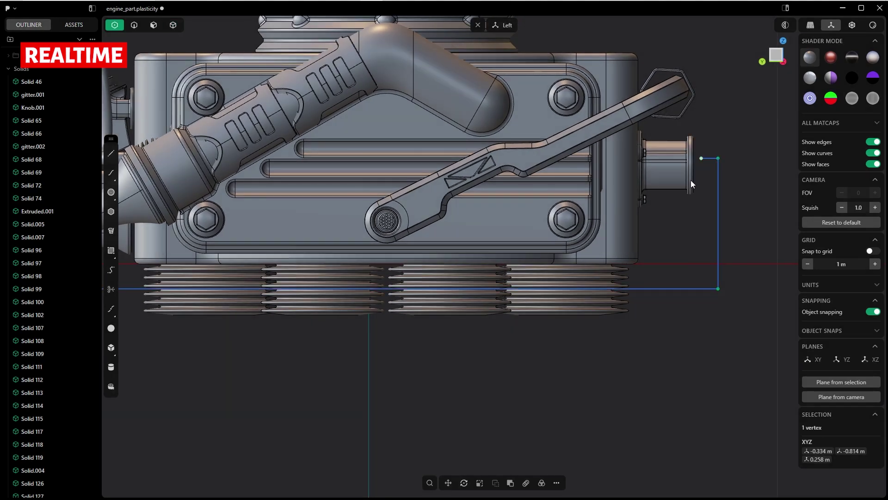
{"action": "key", "text": "g"}
{"action": "middle_click_drag", "start_coordinate": [693, 248], "coordinate": [601, 251]}
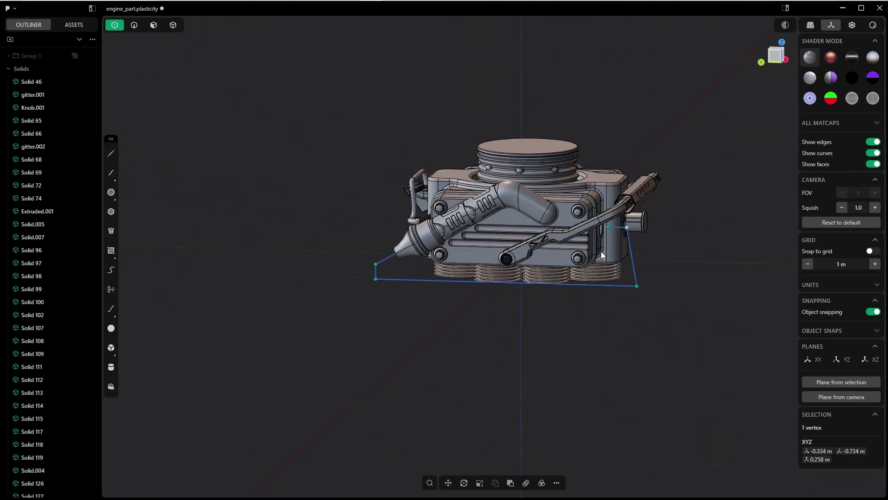
- Extend the curve's start point into the nozzle
{"action": "scroll", "coordinate": [587, 238], "scroll_direction": "up", "scroll_amount": 5}
{"action": "key", "text": "g"}
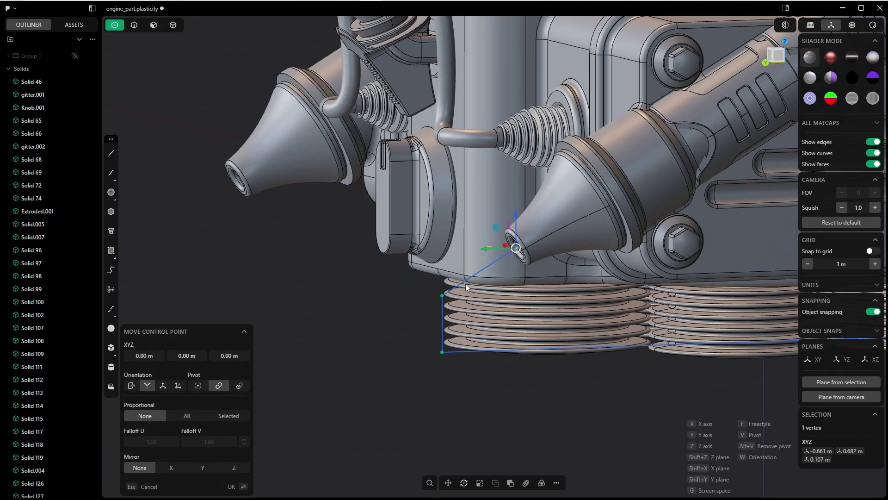
{"action": "key", "text": "Escape"}
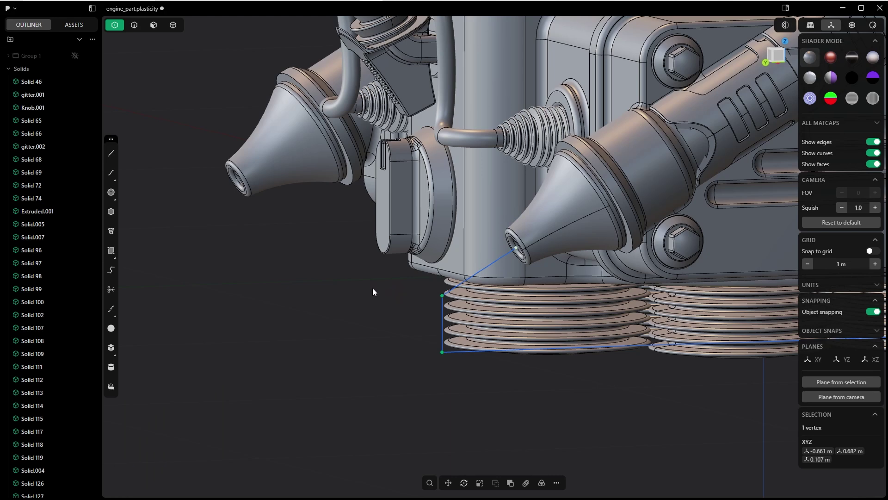
{"action": "type", "text": "fext"}
{"action": "left_click", "coordinate": [403, 321]}
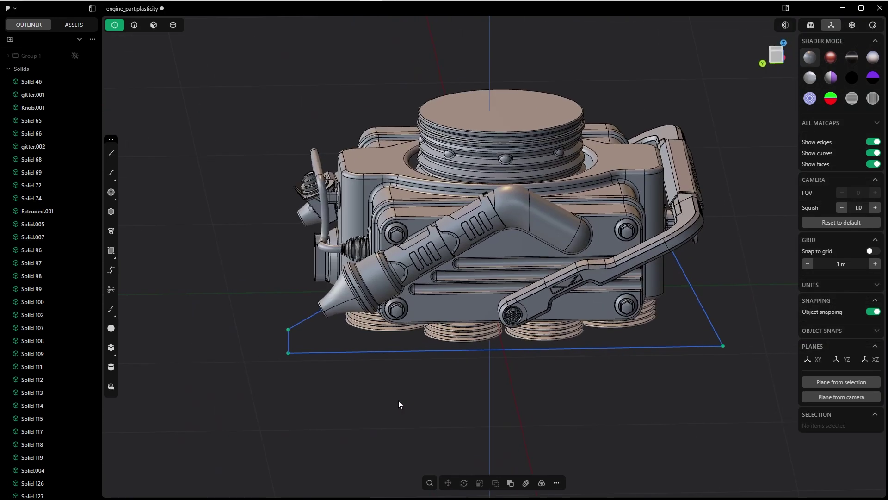
- Fillet the curve's two corners near the nozzle with a radius of about 0.03 m
{"action": "left_click_drag", "start_coordinate": [273, 319], "coordinate": [316, 361]}
{"action": "key", "text": "b"}
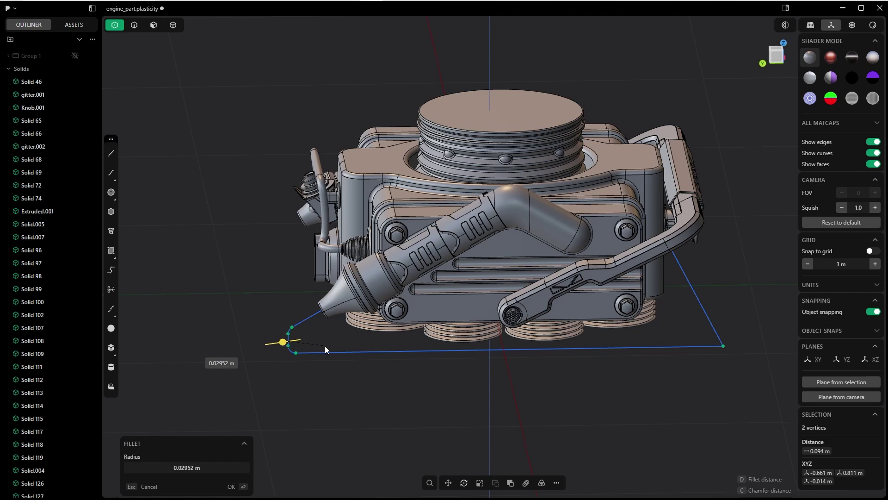
{"action": "left_click", "coordinate": [325, 345]}
- Round the curve's two remaining corners near the side hole with larger fillets
{"action": "middle_click_drag", "start_coordinate": [455, 385], "coordinate": [235, 372], "text": "shift"}
{"action": "left_click", "coordinate": [495, 333]}
{"action": "key", "text": "b"}
{"action": "left_click", "coordinate": [463, 235]}
{"action": "key", "text": "b"}
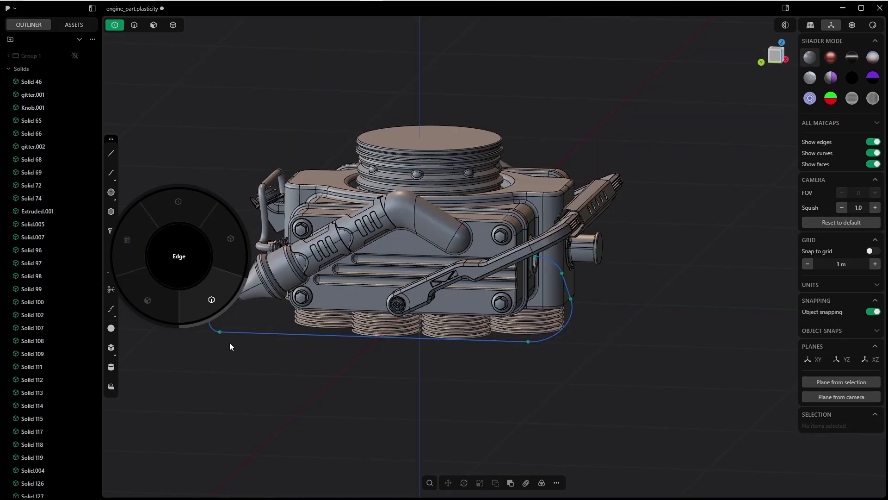
- Start rebuilding the entire rounded curve with the # Points method
{"action": "left_click", "coordinate": [229, 342]}
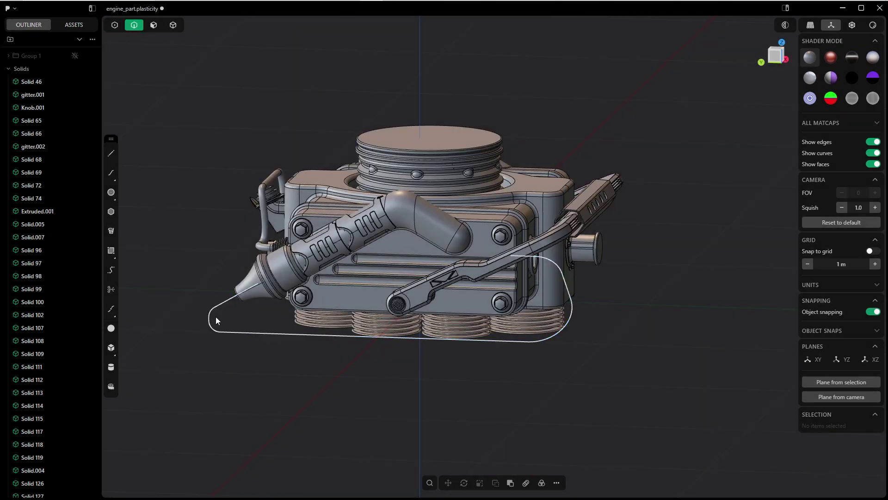
{"action": "left_click", "coordinate": [229, 333]}
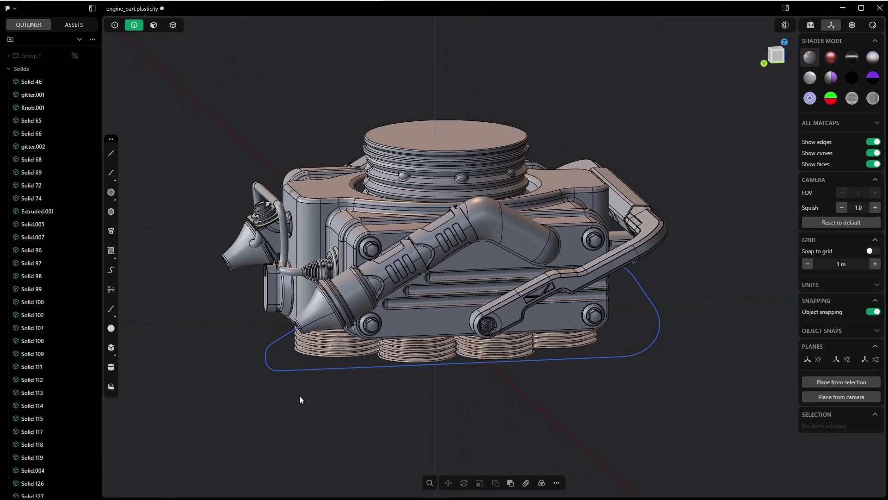
{"action": "left_click", "coordinate": [266, 369]}
{"action": "type", "text": "fre"}
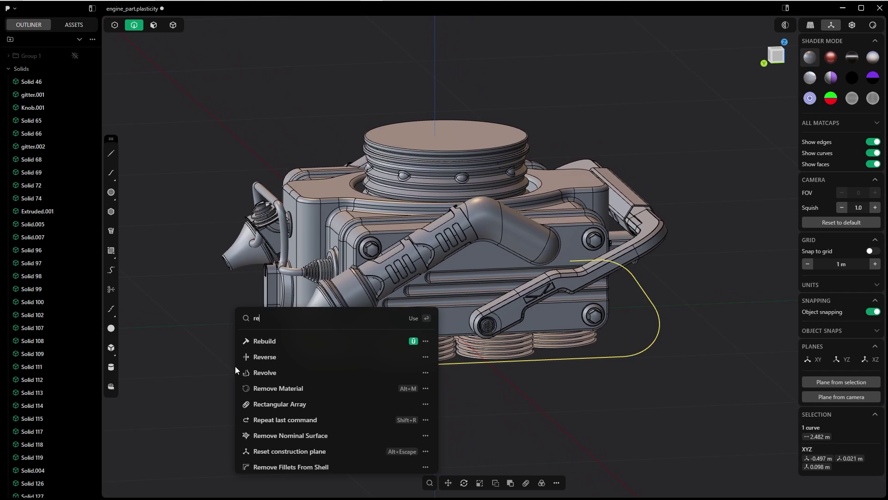
{"action": "left_click", "coordinate": [330, 343]}
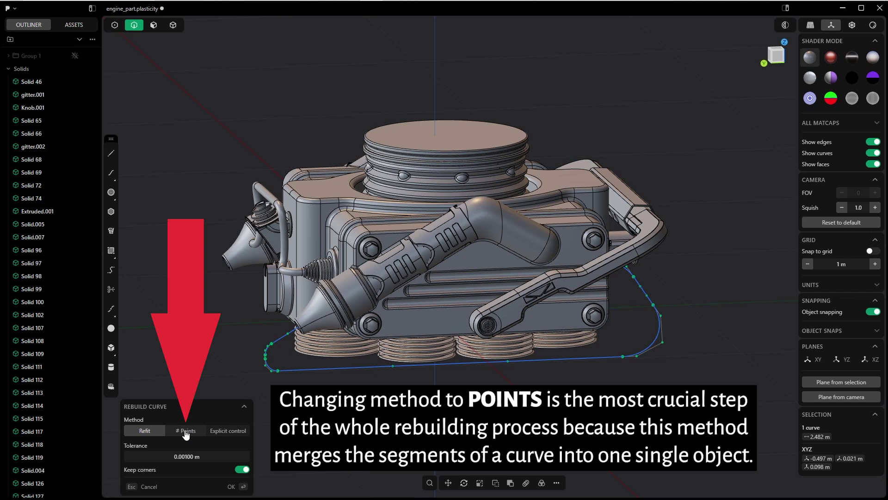
{"action": "left_click", "coordinate": [186, 431]}
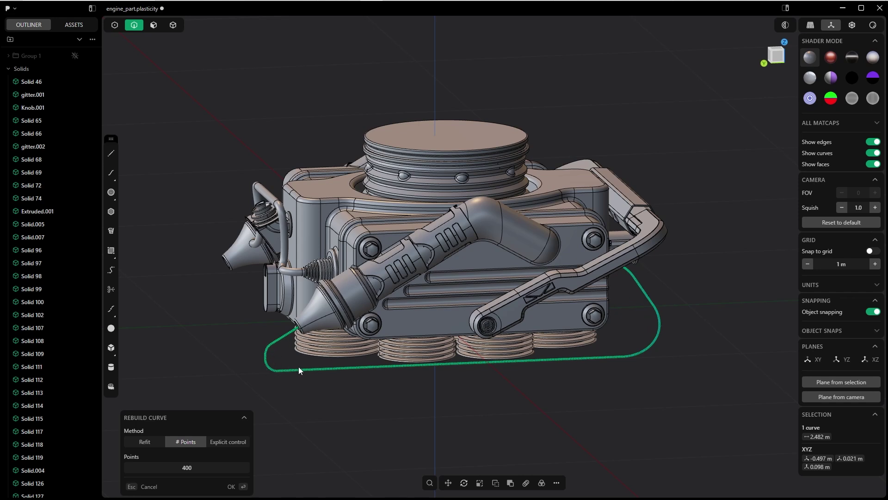
- Set the curve rebuild to 200 points and finish it
{"action": "left_click", "coordinate": [199, 468]}
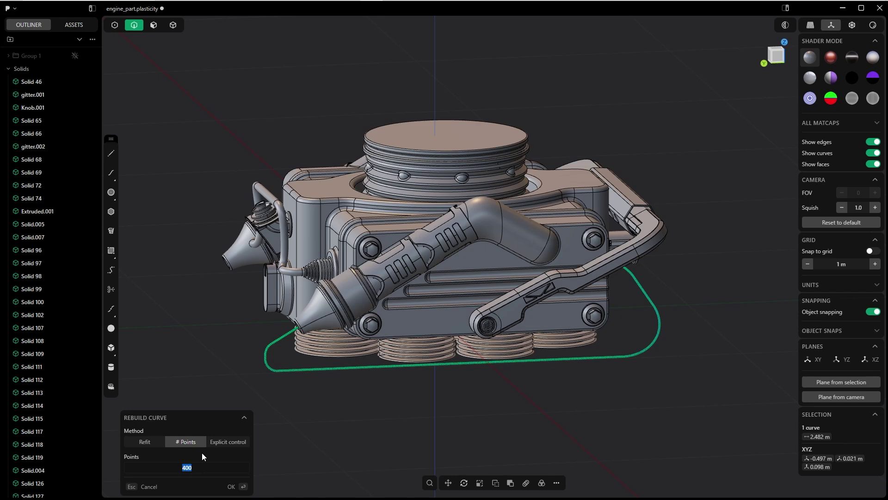
{"action": "type", "text": "30"}
{"action": "type", "text": "0"}
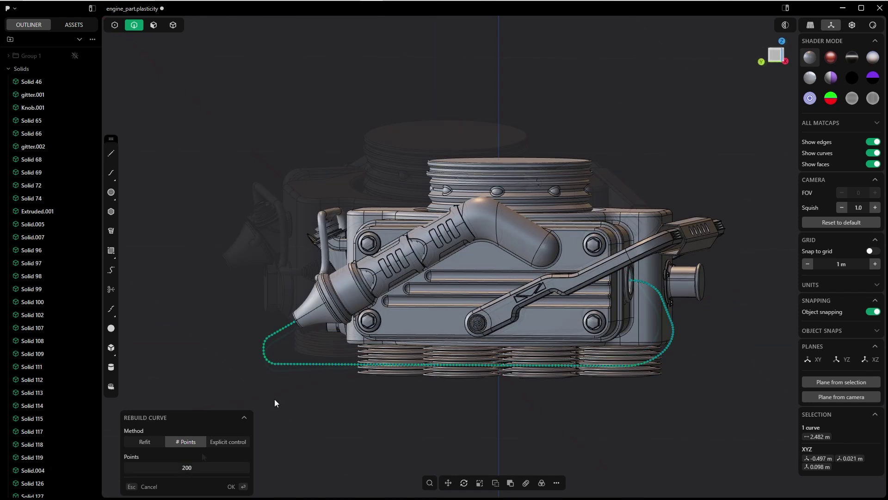
{"action": "left_click", "coordinate": [231, 487]}
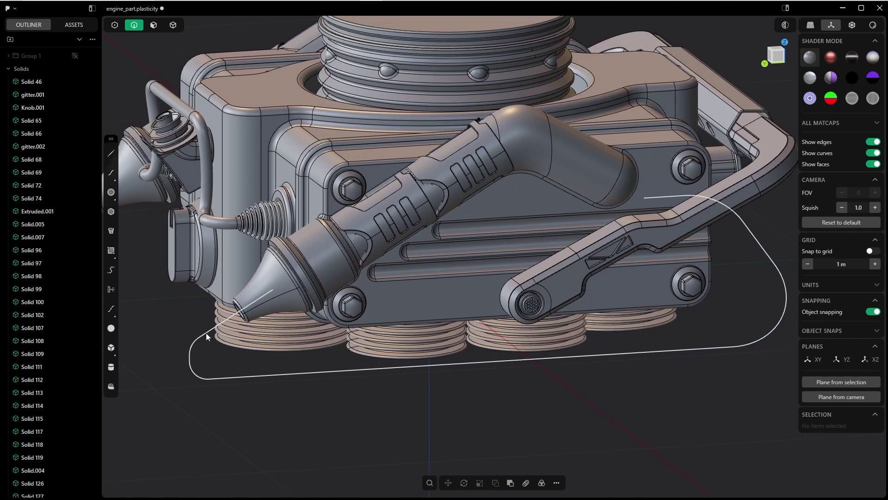
- Start a pipe along the rebuilt curve with a section size of about 0.016 m
{"action": "left_click", "coordinate": [204, 333]}
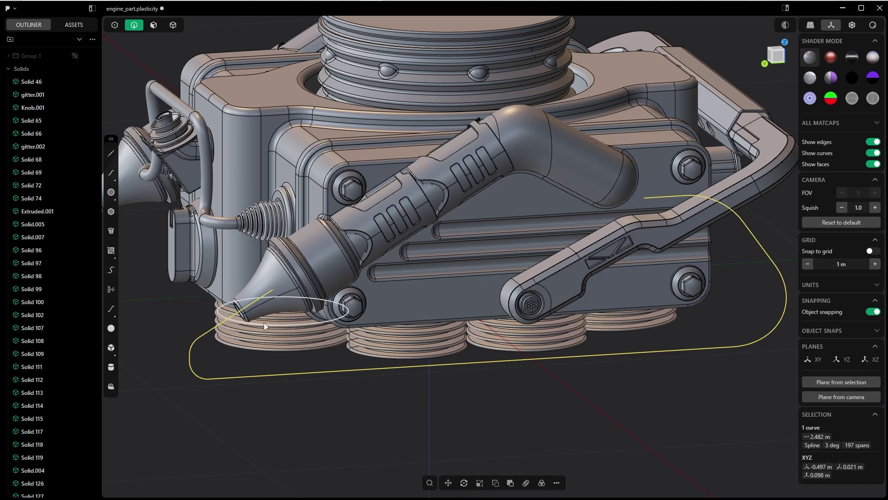
{"action": "key", "text": "p"}
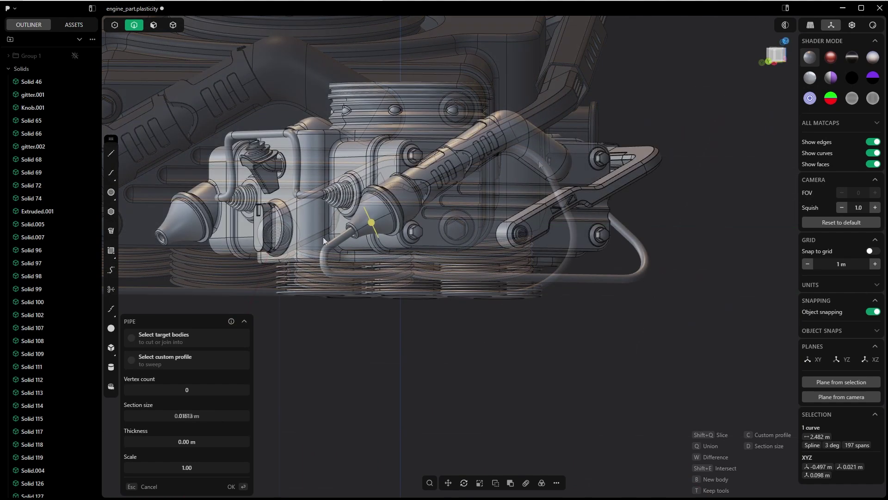
{"action": "middle_click_drag", "start_coordinate": [354, 237], "coordinate": [408, 268]}
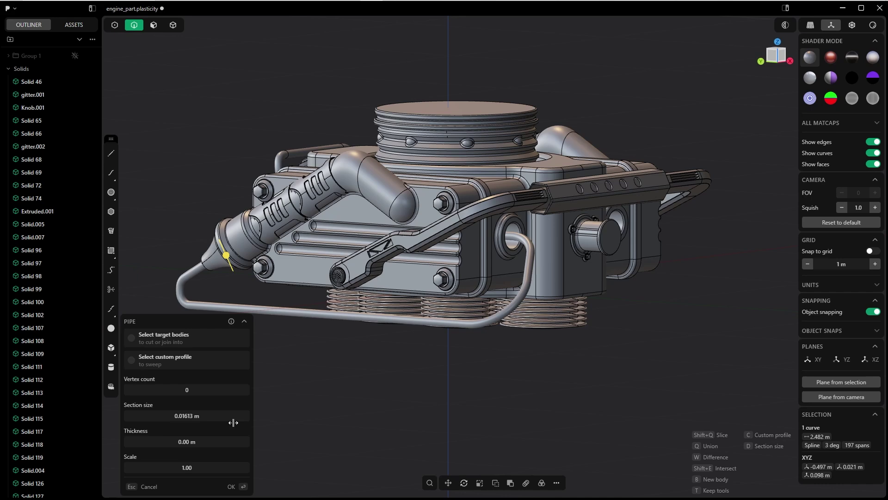
- Set the pipe's scale to 3.20 so it widens toward the side hole
{"action": "left_click", "coordinate": [189, 468]}
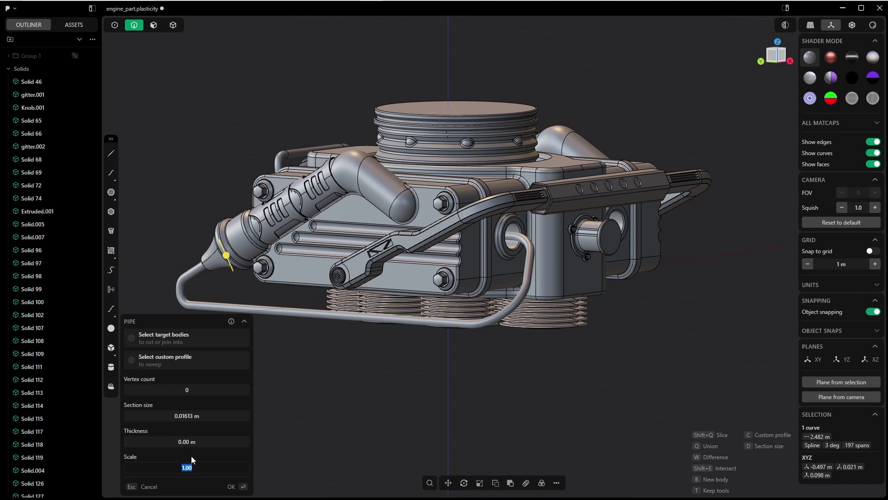
{"action": "type", "text": "3,"}
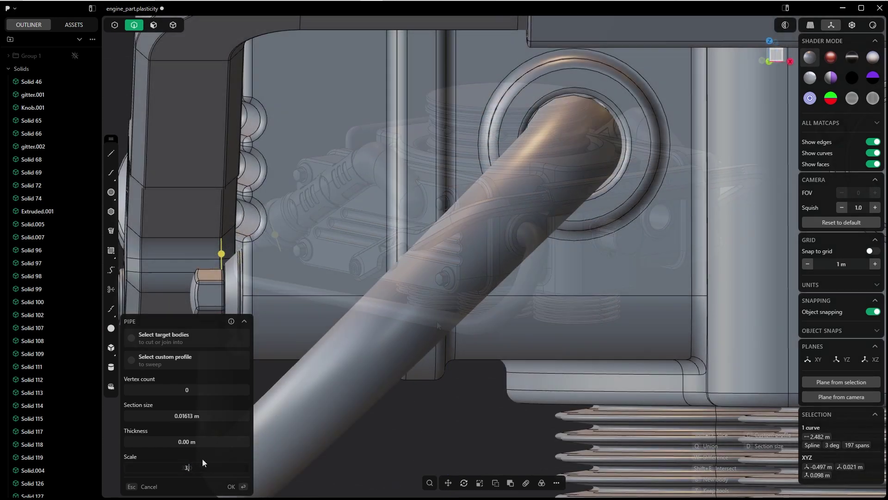
{"action": "type", "text": "2"}
{"action": "key", "text": "Return"}
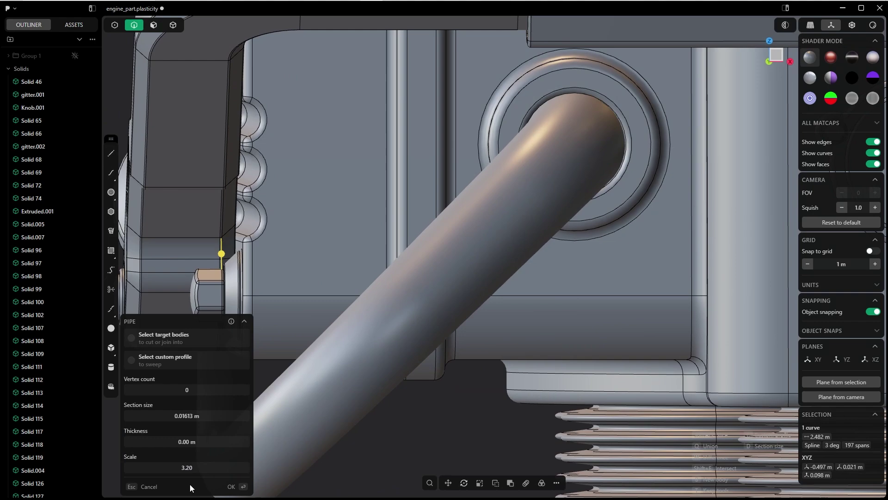
- Finish the tapered pipe and split its outer face with a cross-sectional cut where the straight run meets the lower bend
{"action": "left_click", "coordinate": [231, 487]}
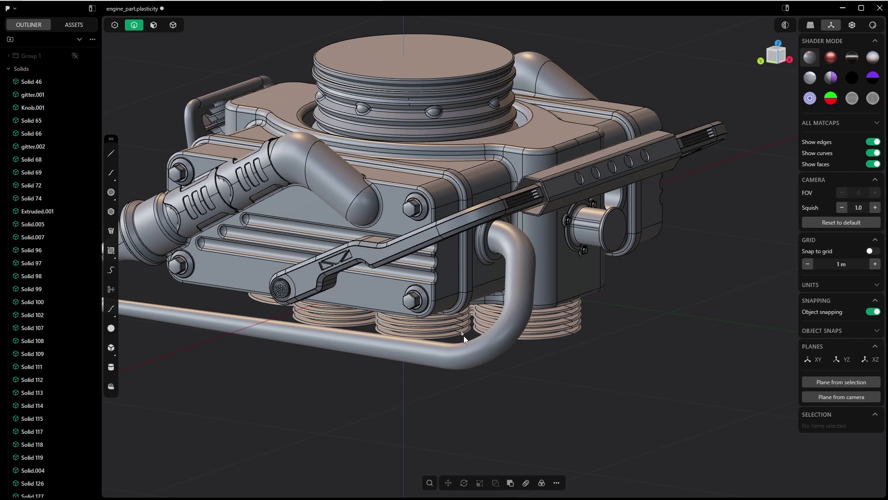
{"action": "scroll", "coordinate": [454, 347], "scroll_direction": "up", "scroll_amount": 3}
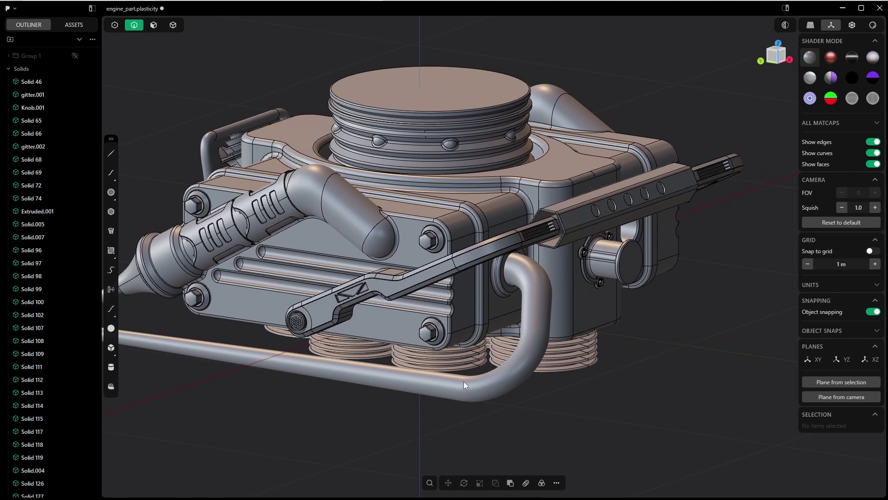
{"action": "key", "text": "3"}
{"action": "middle_click_drag", "start_coordinate": [454, 386], "coordinate": [440, 406]}
{"action": "left_click", "coordinate": [476, 397]}
{"action": "key", "text": "o"}
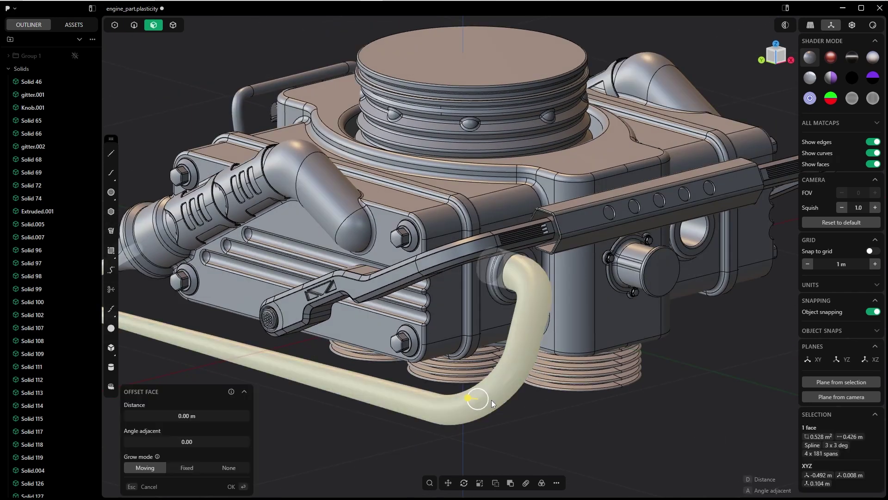
{"action": "middle_click_drag", "start_coordinate": [504, 399], "coordinate": [501, 396]}
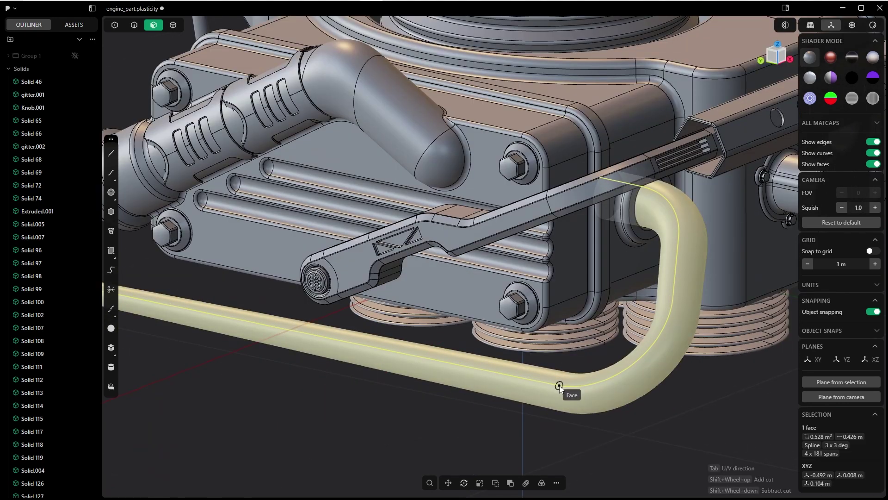
{"action": "key", "text": "Tab"}
{"action": "left_click", "coordinate": [550, 385]}
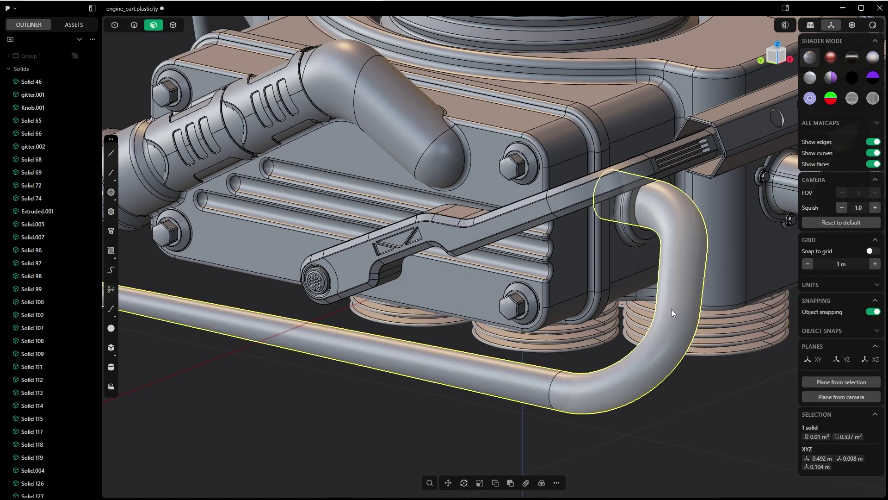
{"action": "key", "text": "shift+r"}
{"action": "key", "text": "Tab"}
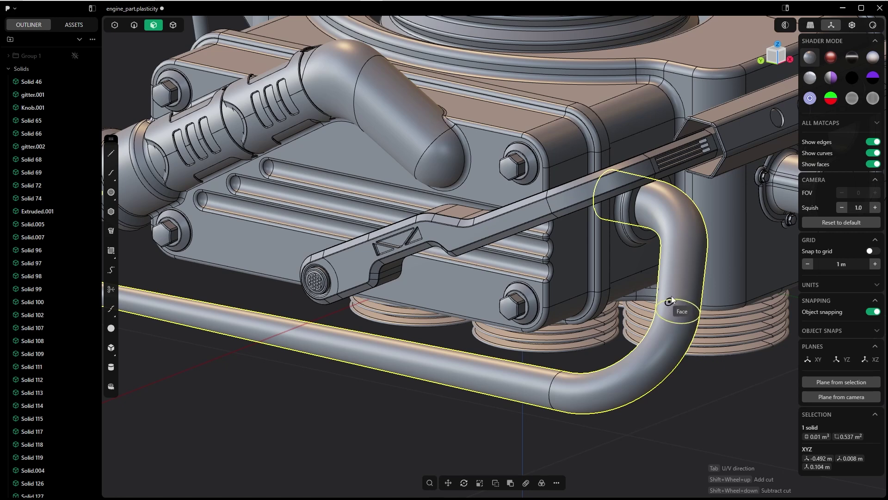
{"action": "key", "text": "Escape"}
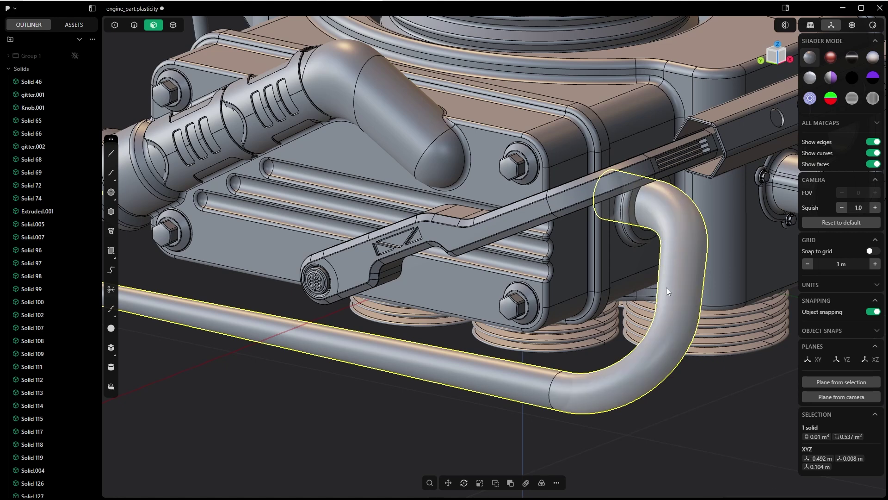
{"action": "middle_click_drag", "start_coordinate": [667, 287], "coordinate": [632, 284]}
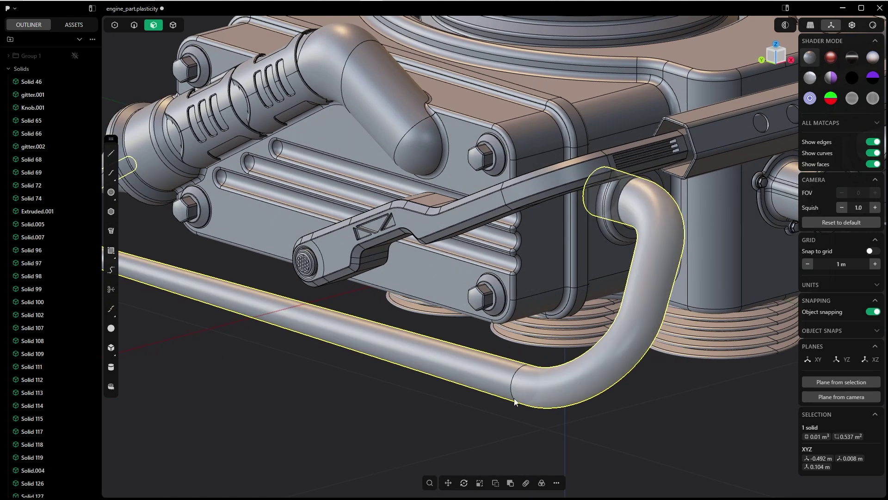
{"action": "mouse_move", "coordinate": [514, 383]}
{"action": "middle_mouse_down"}
{"action": "mouse_move", "coordinate": [574, 359]}
{"action": "mouse_move", "coordinate": [603, 318]}
{"action": "mouse_move", "coordinate": [520, 395]}
{"action": "middle_mouse_up"}
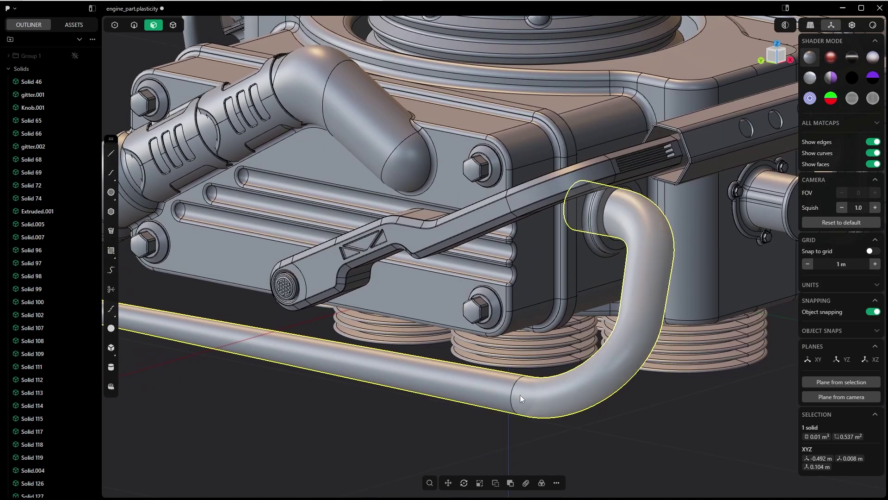
- Split the bent pipe face with another cross-sectional cut close to the block's side hole
{"action": "left_click", "coordinate": [637, 213]}
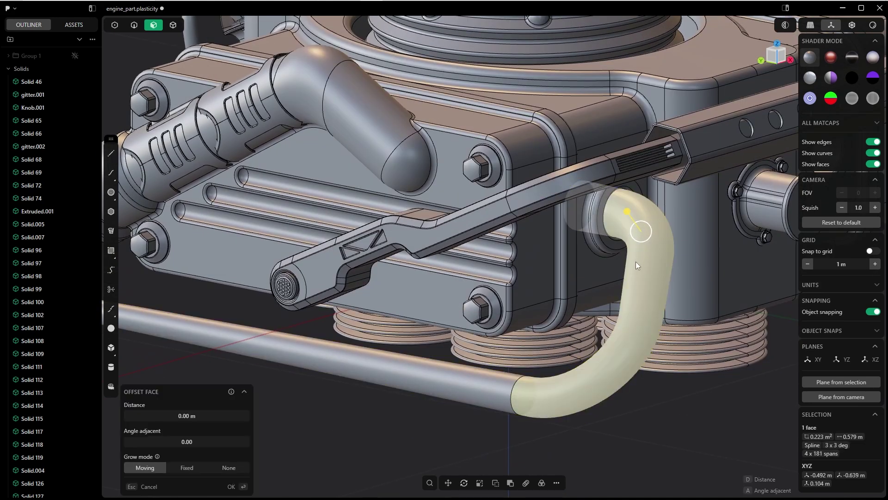
{"action": "key", "text": "ctrl+r"}
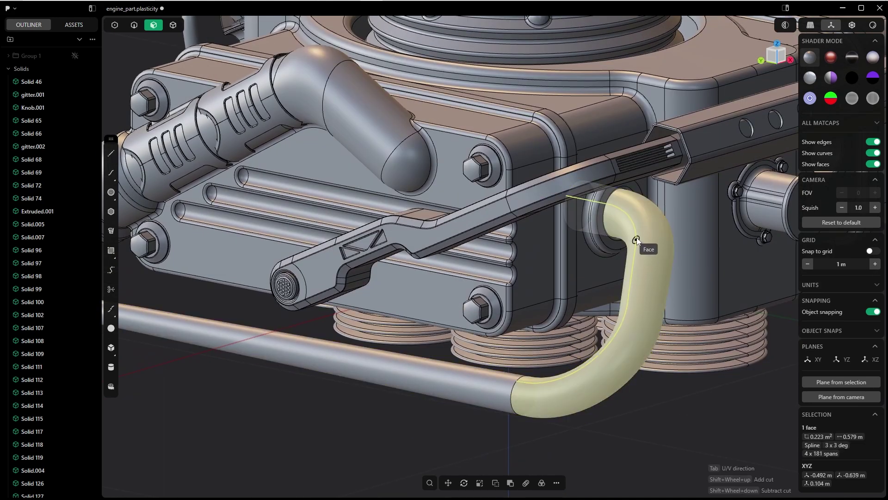
{"action": "left_click", "coordinate": [622, 198]}
{"action": "key", "text": "o"}
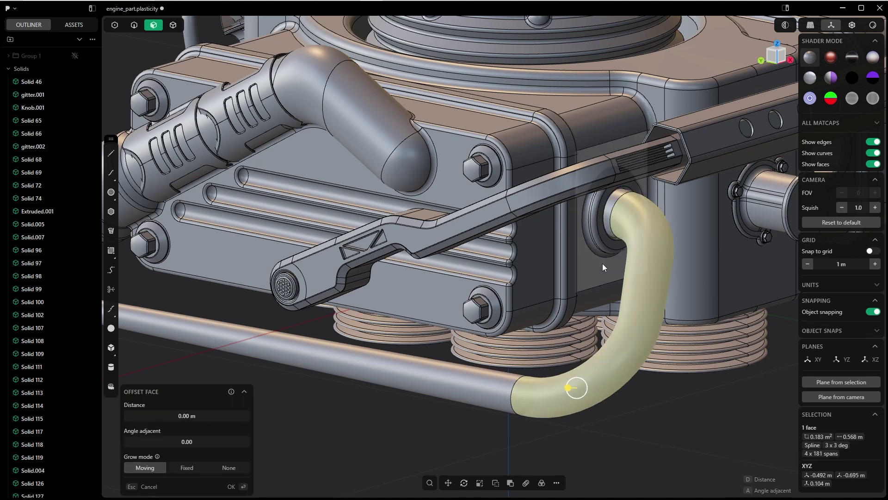
- Divide the bent face between the two cuts into a series of narrow rings with multiple evenly spaced cross-sectional cuts
{"action": "middle_click_drag", "start_coordinate": [557, 321], "coordinate": [555, 369]}
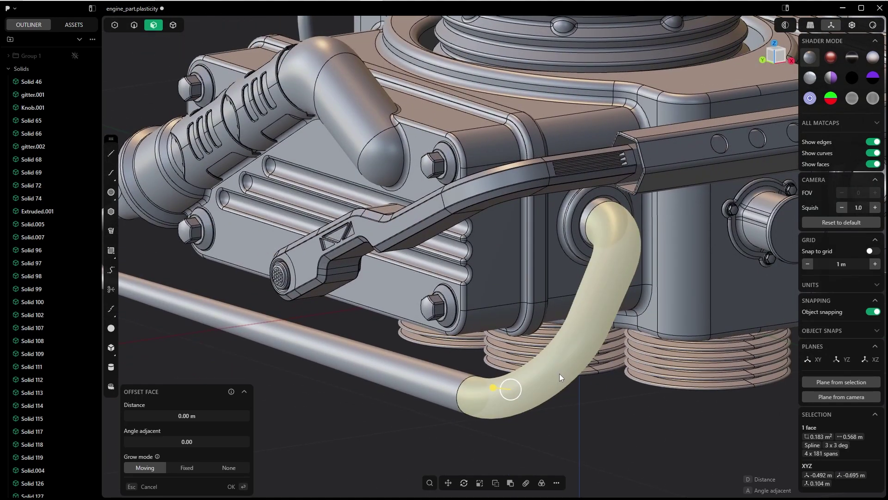
{"action": "key", "text": "Escape"}
{"action": "key", "text": "c"}
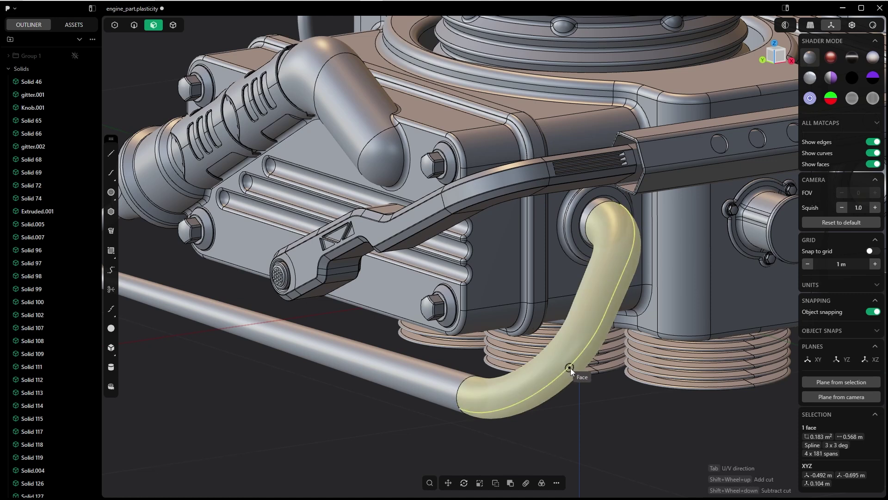
{"action": "key", "text": "Tab"}
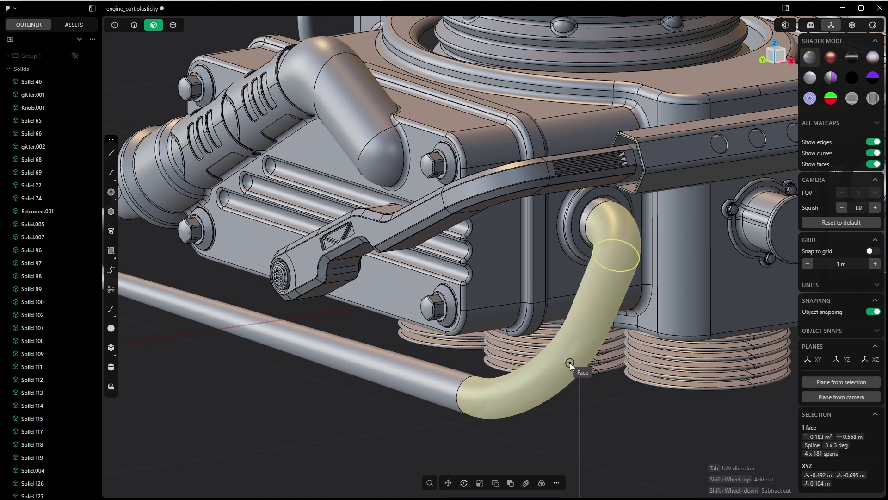
{"action": "scroll", "coordinate": [568, 363], "scroll_direction": "up", "scroll_amount": 12, "text": "shift"}
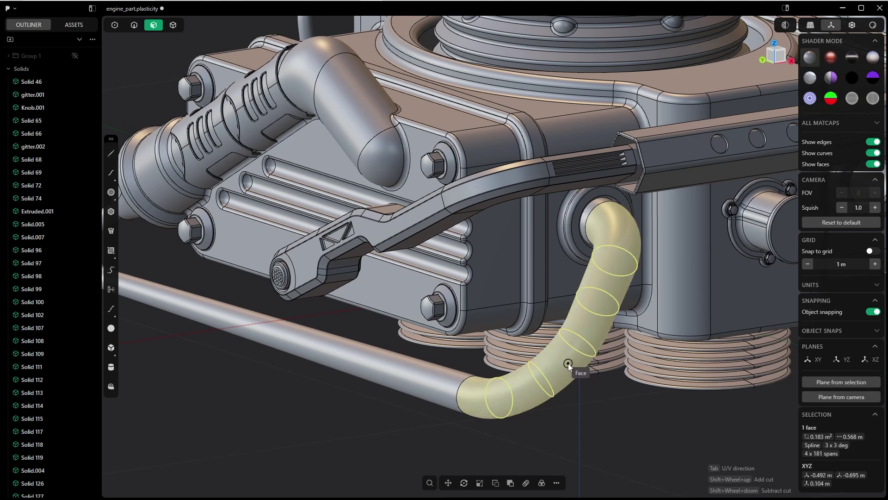
{"action": "scroll", "coordinate": [568, 363], "scroll_direction": "up", "scroll_amount": 20, "text": "shift"}
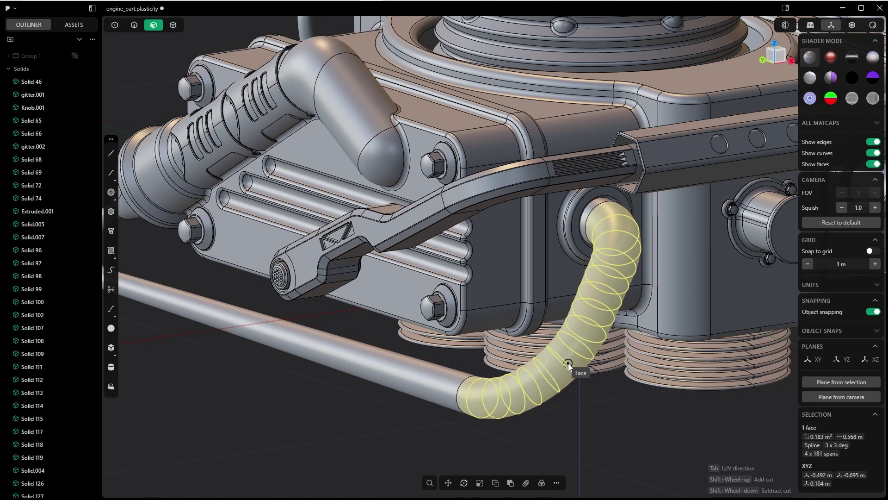
{"action": "scroll", "coordinate": [568, 363], "scroll_direction": "up", "scroll_amount": 6, "text": "shift"}
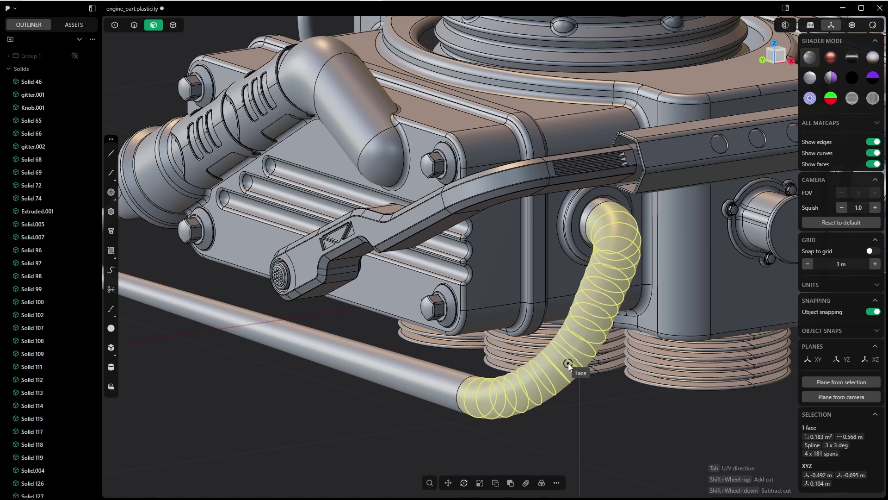
{"action": "scroll", "coordinate": [568, 362], "scroll_direction": "up", "scroll_amount": 5, "text": "shift"}
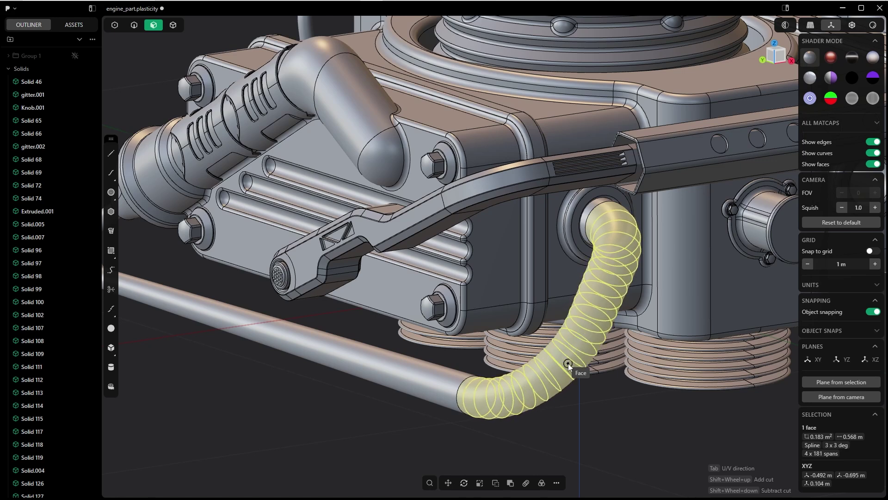
{"action": "middle_click_drag", "start_coordinate": [575, 347], "coordinate": [537, 397]}
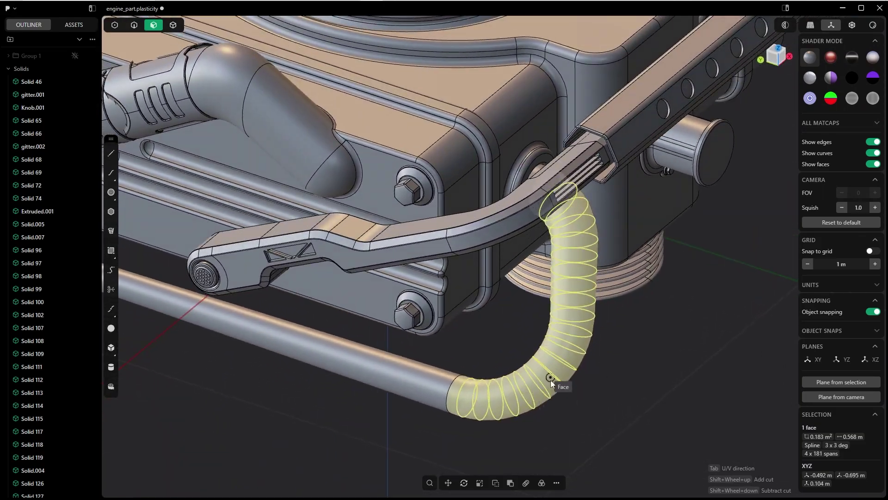
{"action": "mouse_move", "coordinate": [598, 258]}
{"action": "middle_mouse_down"}
{"action": "mouse_move", "coordinate": [580, 256]}
{"action": "mouse_move", "coordinate": [601, 246]}
{"action": "middle_mouse_up"}
{"action": "middle_click_drag", "start_coordinate": [600, 246], "coordinate": [634, 243]}
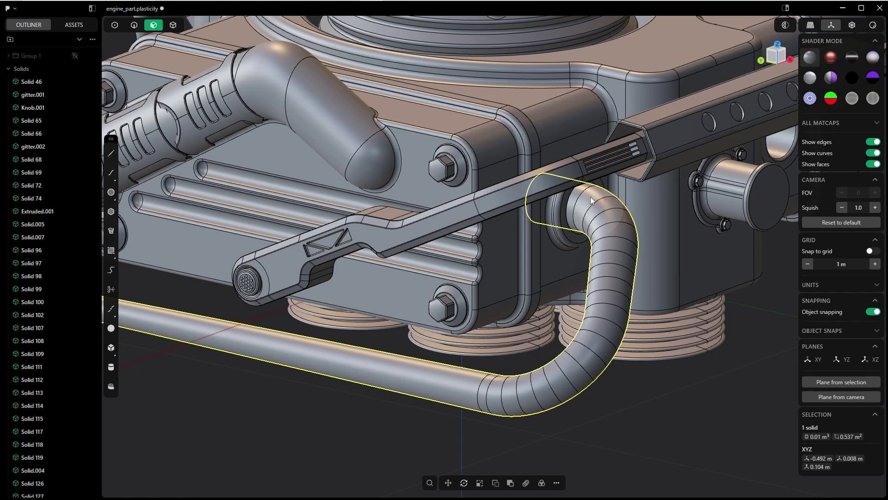
- Select every second ring face along the bend and offset these faces inward to form grooves
{"action": "left_click", "coordinate": [591, 198]}
{"action": "left_click", "coordinate": [612, 220], "text": "shift"}
{"action": "left_click", "coordinate": [617, 246], "text": "shift"}
{"action": "left_click", "coordinate": [615, 273], "text": "shift"}
{"action": "left_click", "coordinate": [610, 298], "text": "shift"}
{"action": "left_click", "coordinate": [603, 326], "text": "shift"}
{"action": "left_click", "coordinate": [500, 392], "text": "shift"}
{"action": "scroll", "coordinate": [510, 387], "scroll_direction": "up", "scroll_amount": 4}
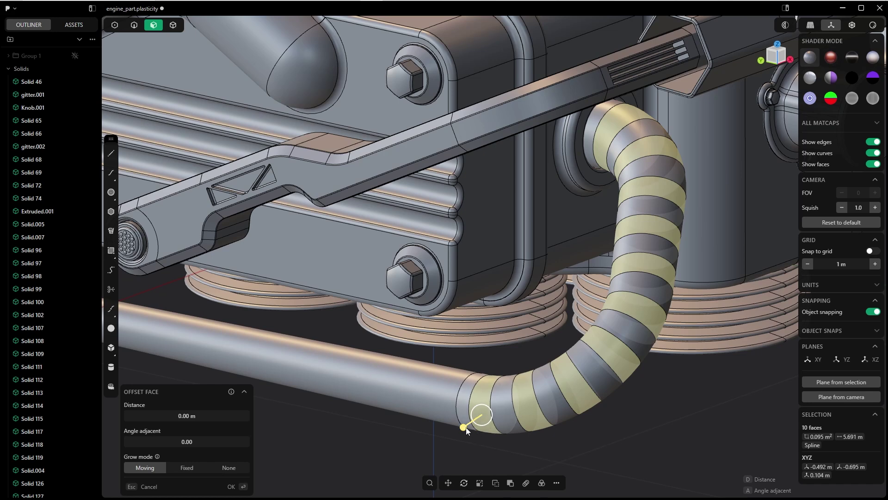
{"action": "left_click_drag", "start_coordinate": [465, 431], "coordinate": [510, 449]}
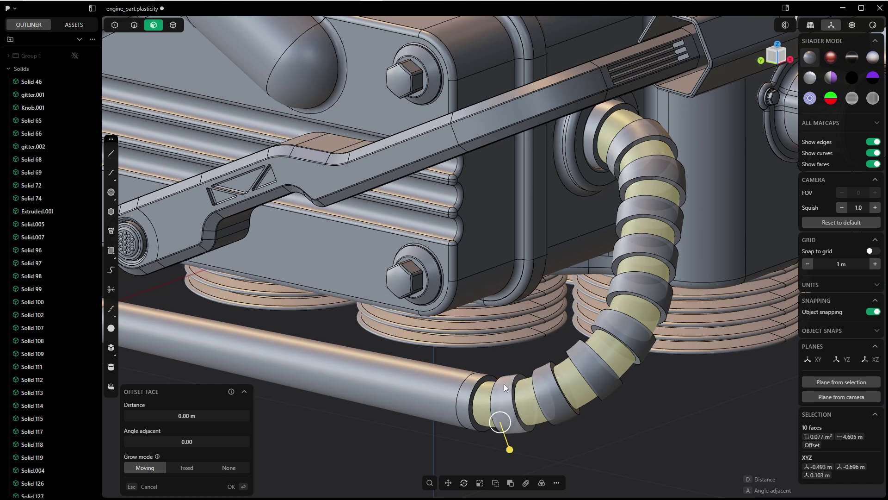
- Select the raised rings together with the grooves, fillet their edges with a distance of 0.004 m, and hide the edge display
{"action": "mouse_move", "coordinate": [505, 382]}
{"action": "left_mouse_down", "text": "shift"}
{"action": "mouse_move", "coordinate": [643, 285]}
{"action": "mouse_move", "coordinate": [643, 131]}
{"action": "left_mouse_up", "text": "shift"}
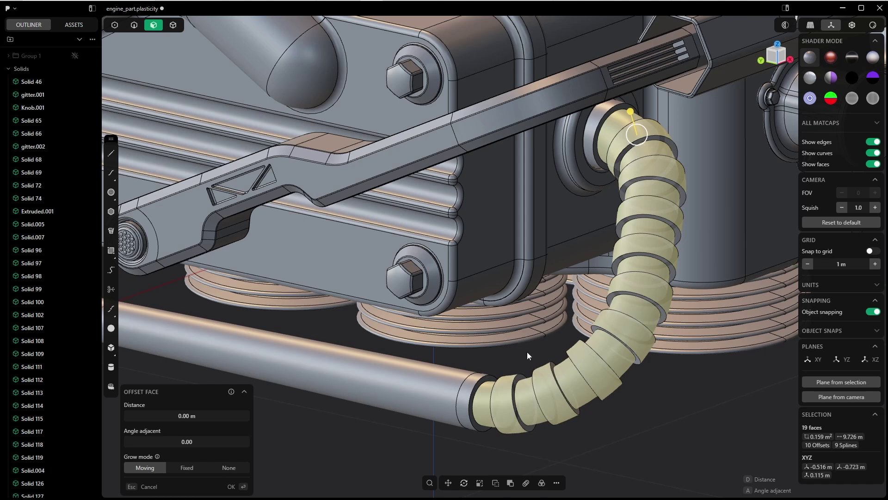
{"action": "key", "text": "b"}
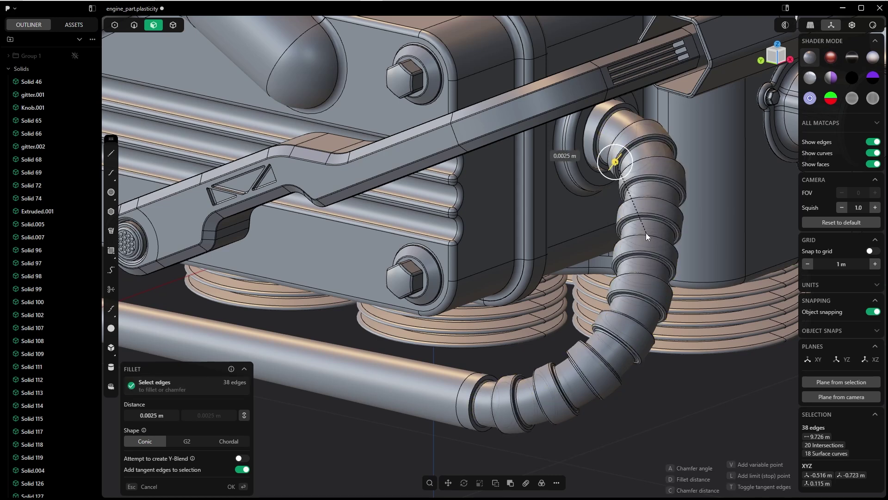
{"action": "left_click", "coordinate": [172, 413]}
{"action": "key", "text": "Right"}
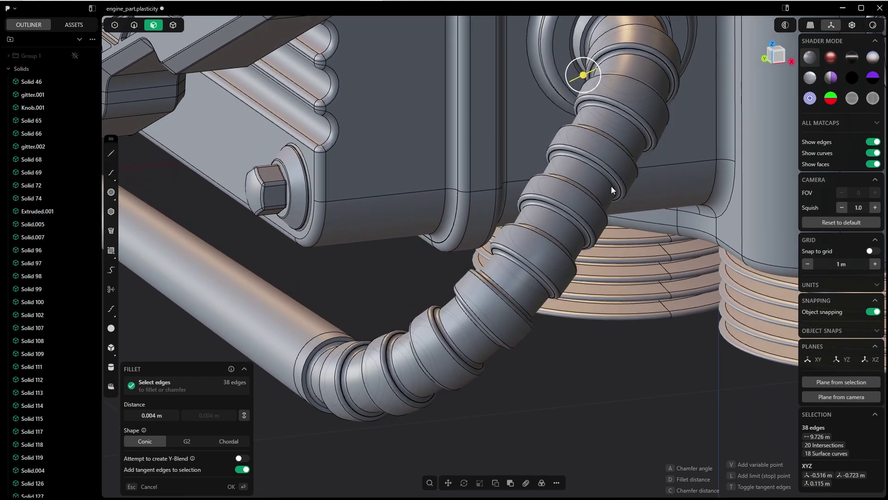
{"action": "left_click", "coordinate": [873, 143]}
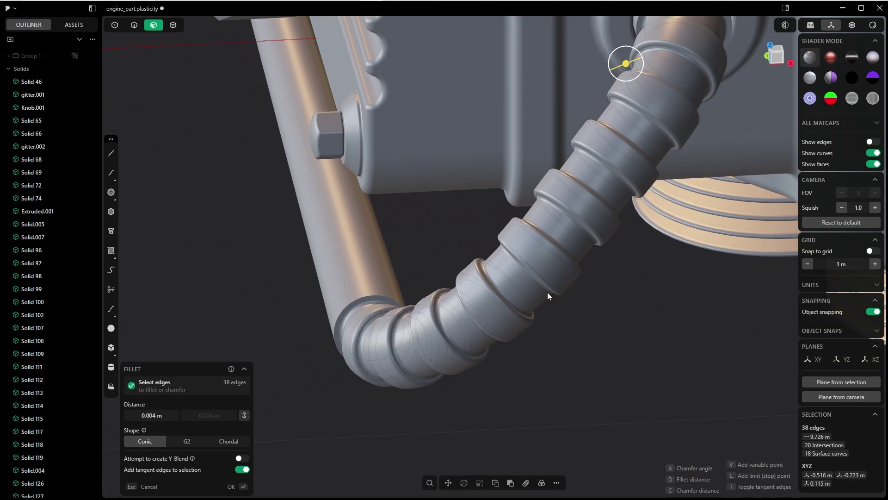
{"action": "left_click", "coordinate": [231, 486]}
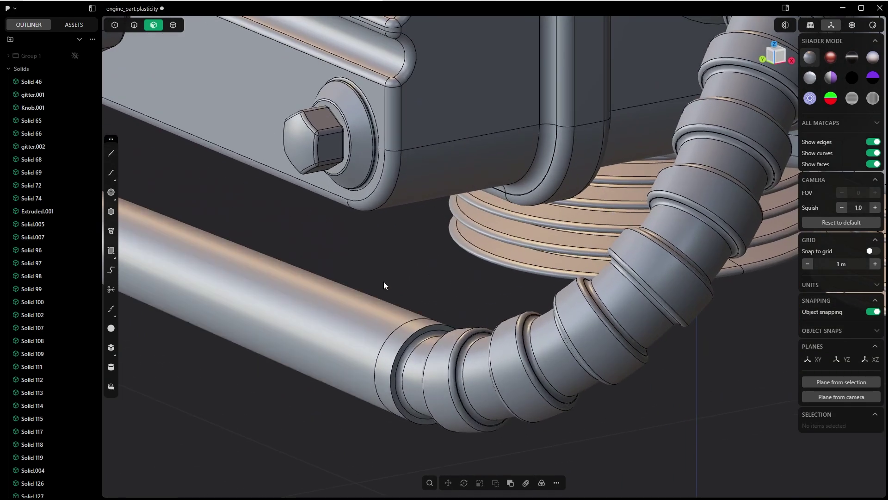
- Examine the ribbed hose and how it connects to the engine part from several angles
{"action": "key", "text": "f"}
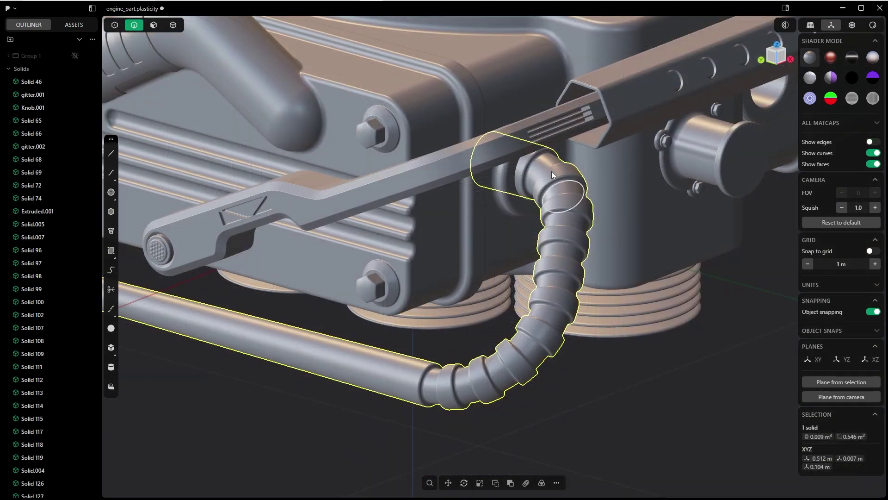
{"action": "scroll", "coordinate": [510, 348], "scroll_direction": "up", "scroll_amount": 2}
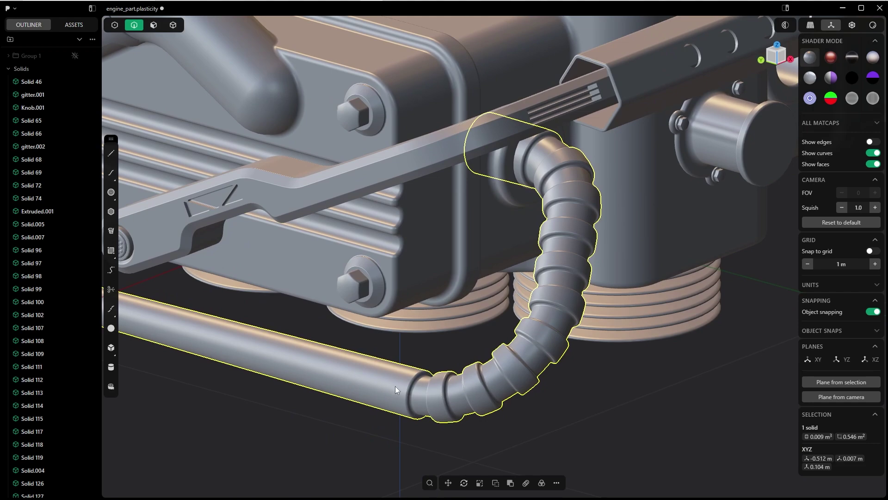
{"action": "middle_click_drag", "start_coordinate": [459, 348], "coordinate": [429, 336]}
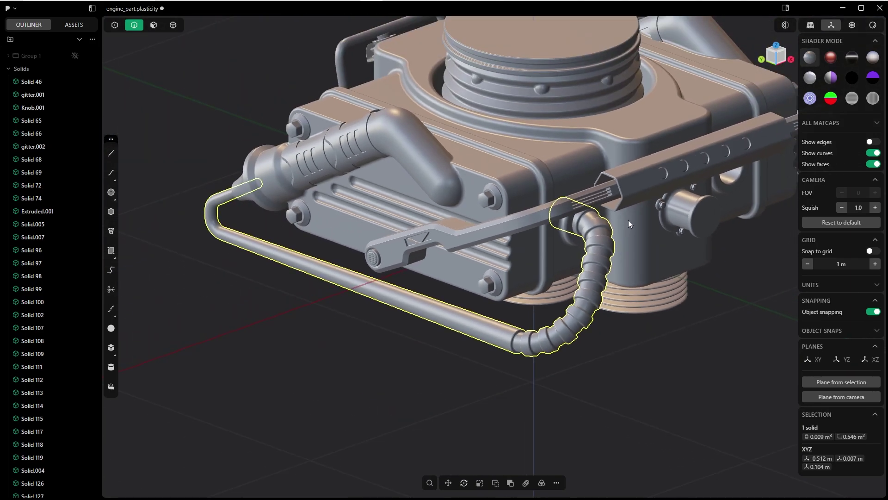
{"action": "middle_click_drag", "start_coordinate": [628, 220], "coordinate": [622, 369]}
{"action": "left_click", "coordinate": [623, 369]}
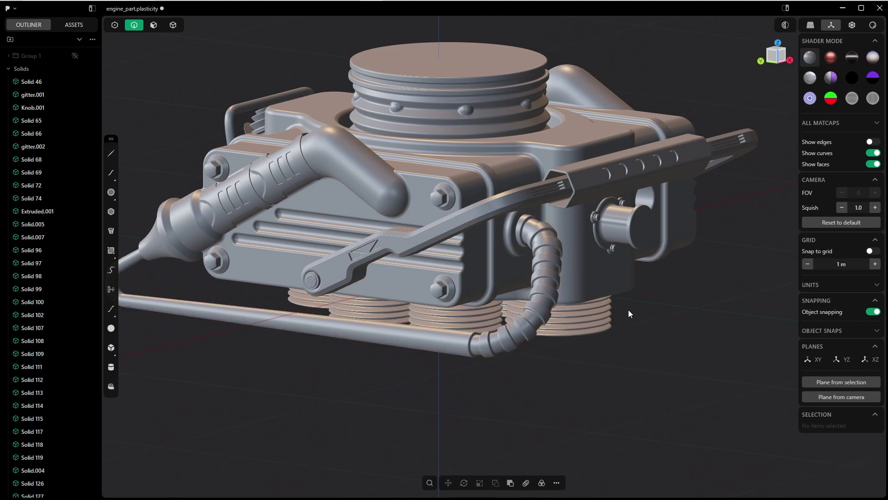
{"action": "middle_click_drag", "start_coordinate": [630, 315], "coordinate": [632, 353]}
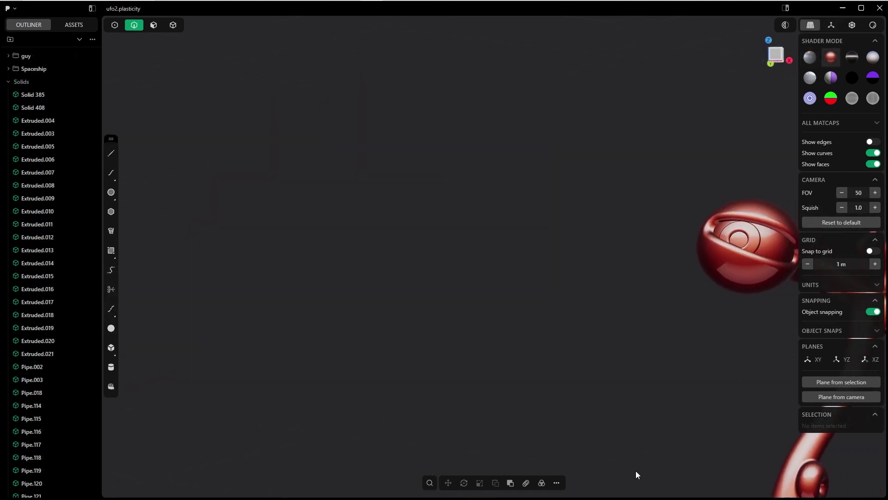
{"action": "middle_click_drag", "start_coordinate": [636, 471], "coordinate": [45, 434], "text": "shift"}
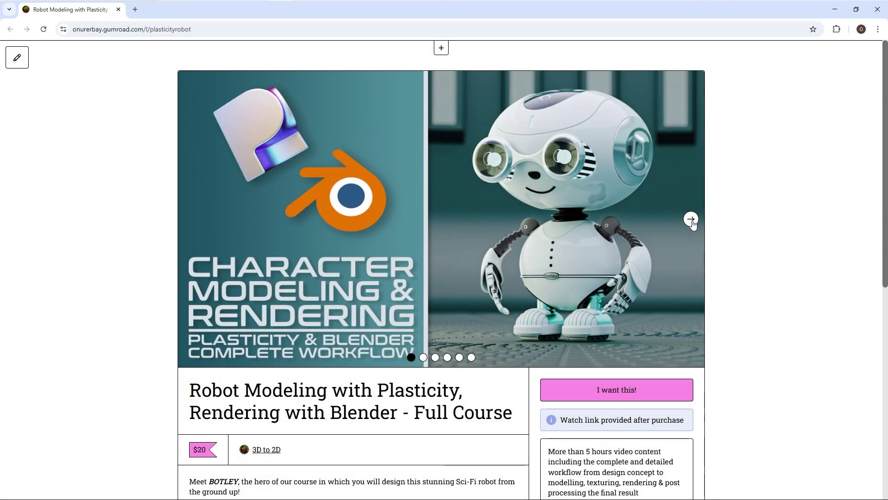
- Browse the gallery on the Gumroad page of the Robot Modeling with Plasticity course in the web browser
{"action": "left_click", "coordinate": [691, 219]}
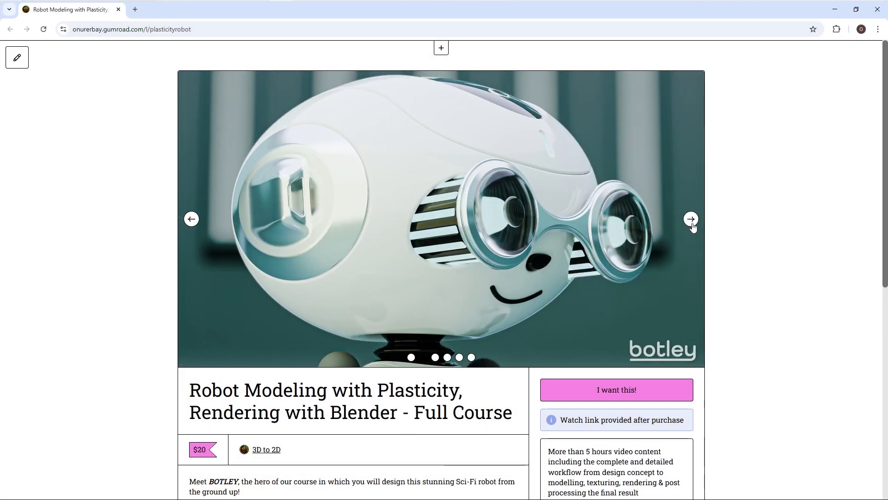
{"action": "left_click", "coordinate": [691, 220]}
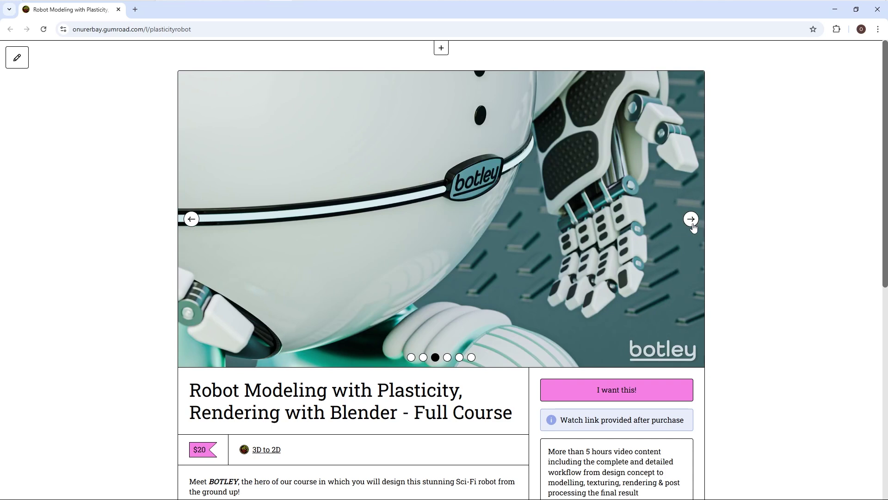
{"action": "left_click", "coordinate": [691, 219]}
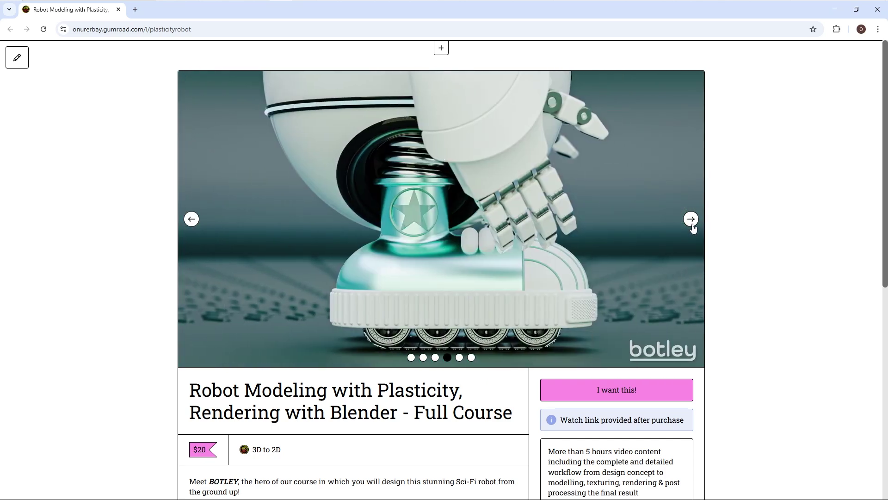
{"action": "left_click", "coordinate": [691, 221]}
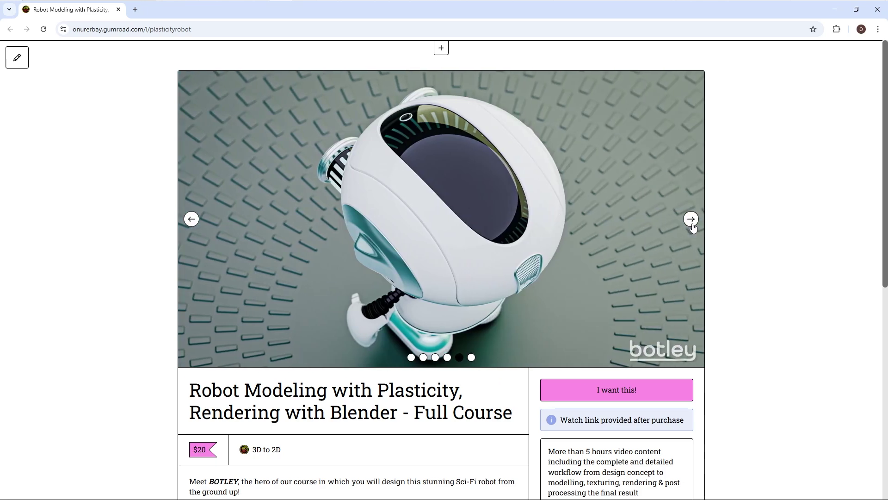
{"action": "left_click", "coordinate": [691, 221]}
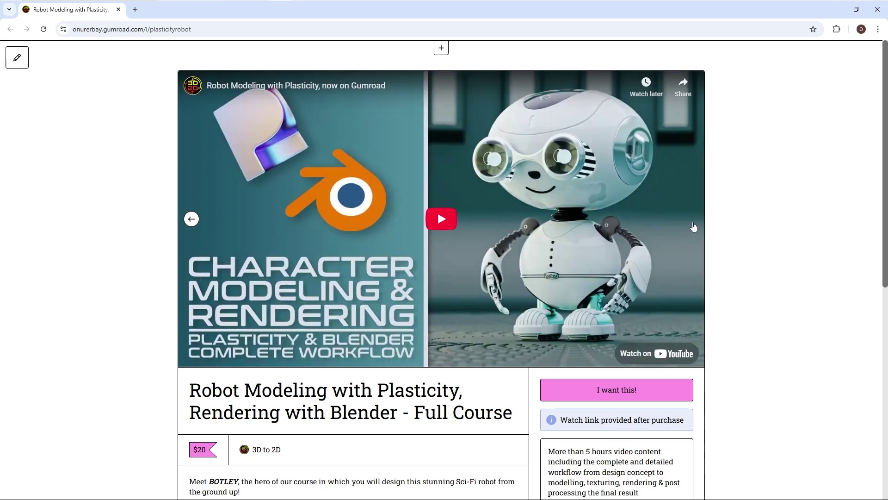